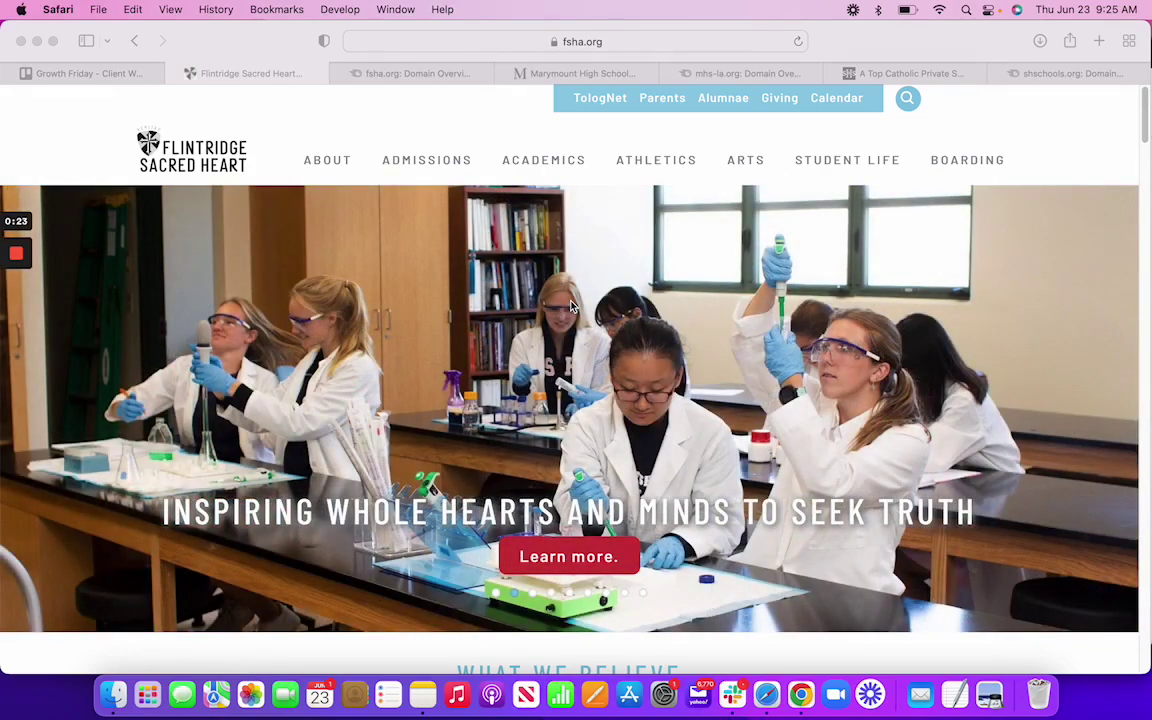
# Step: View the Marymount and Sacred Heart Schools Atherton websites, and return to the Flintridge Sacred Heart homepage
pyautogui.click(583, 74)
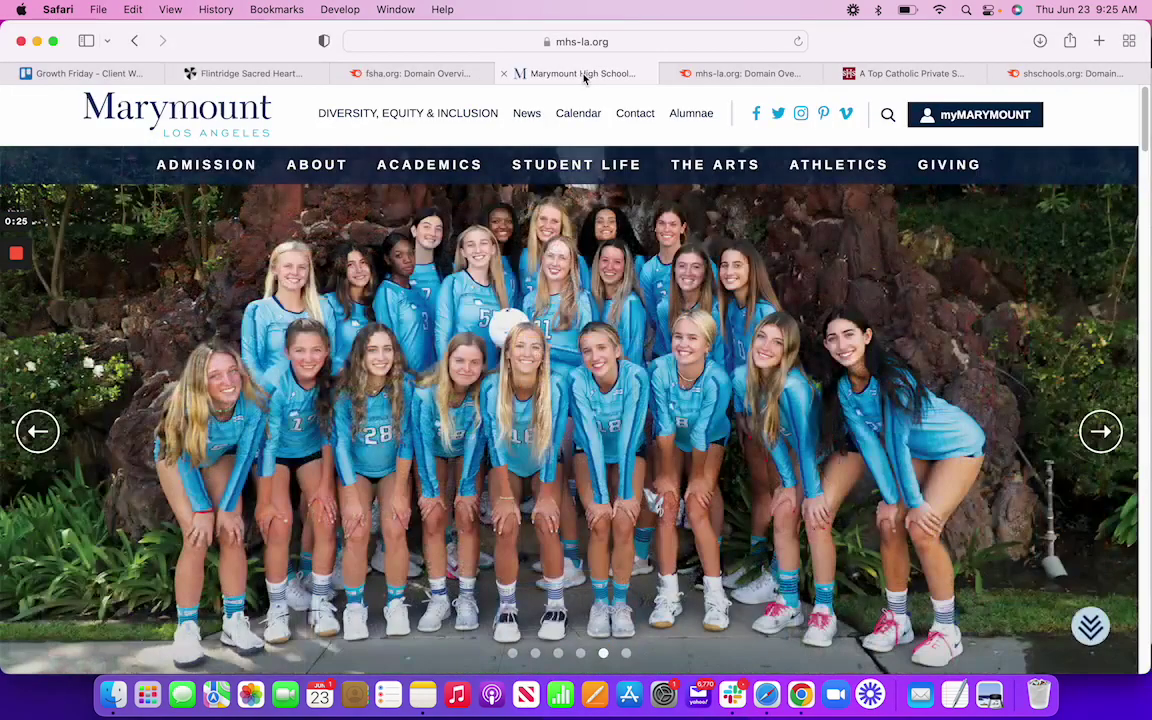
pyautogui.click(895, 73)
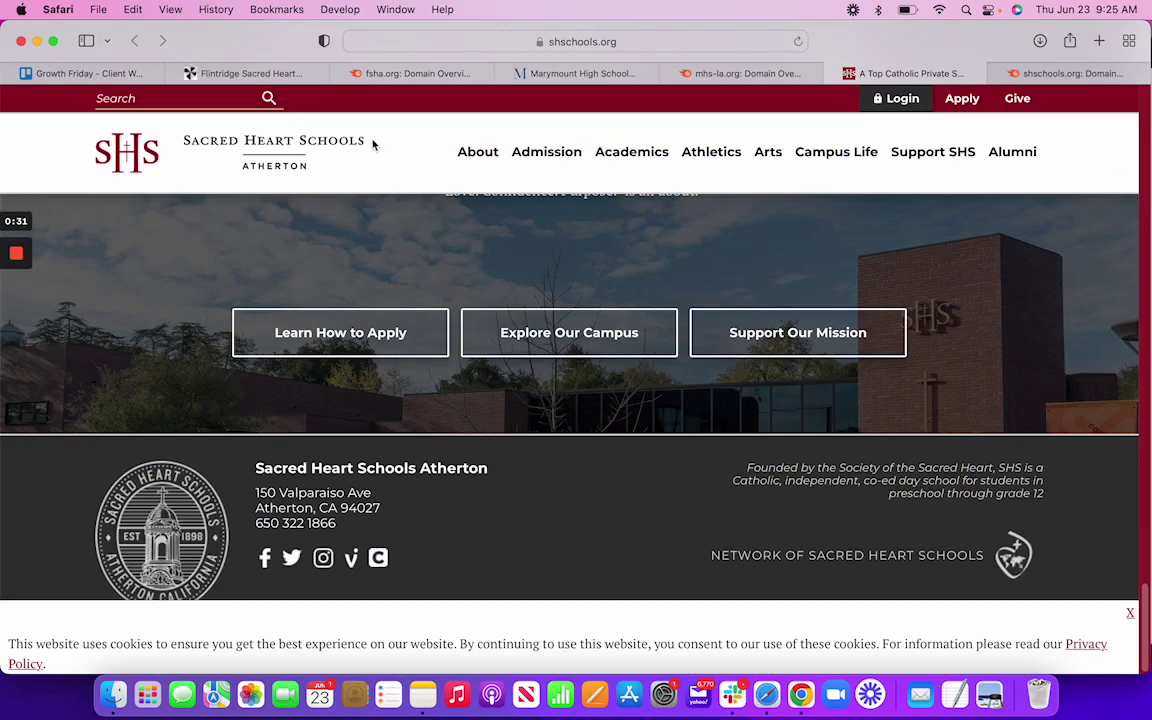
pyautogui.click(270, 78)
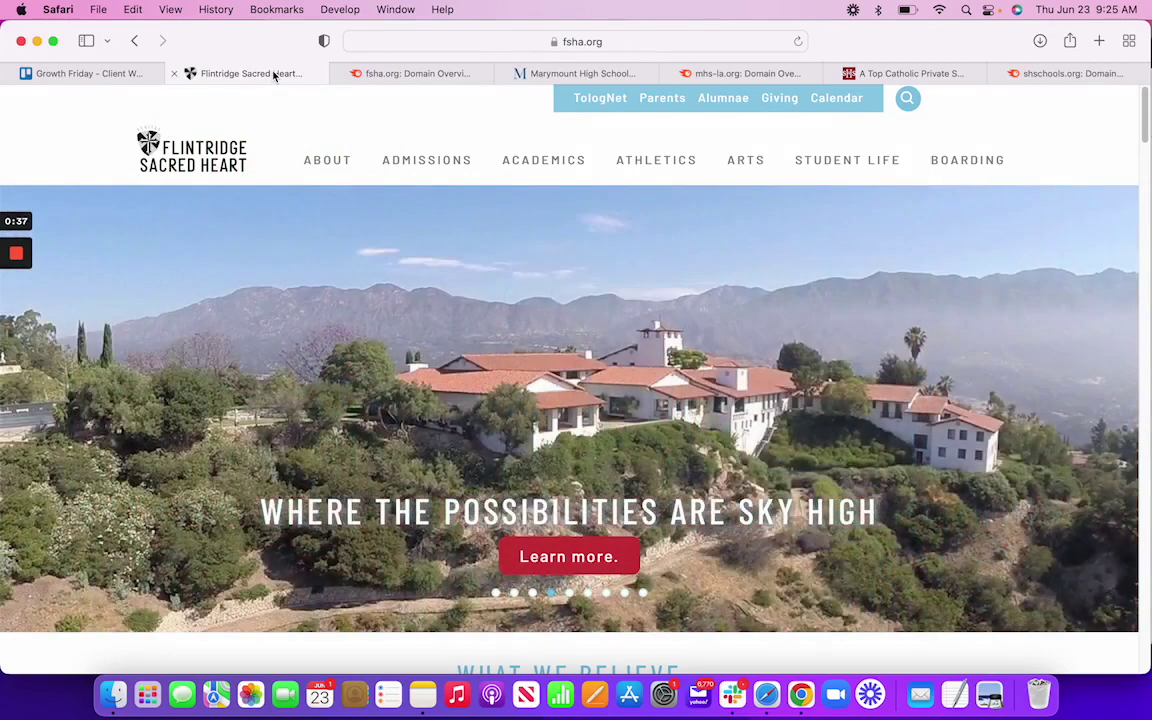
# Step: Compare the authority score, organic search traffic and backlinks of fsha.org and mhs-la.org in their Semrush domain overviews
pyautogui.click(405, 76)
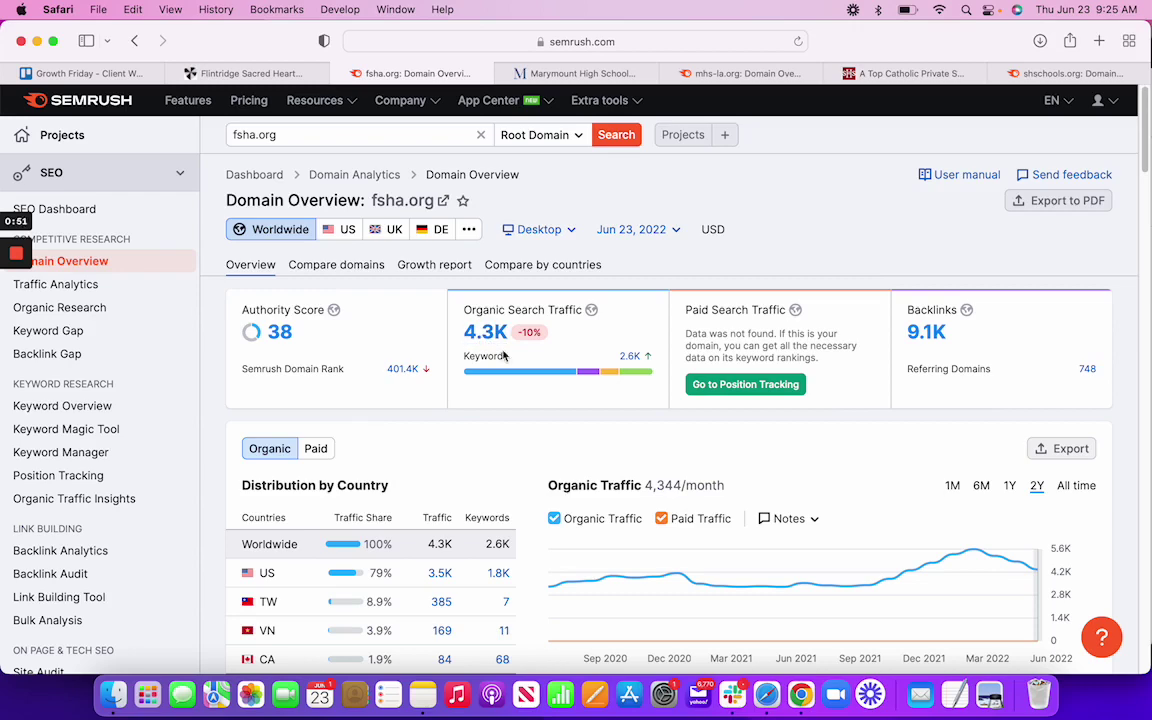
pyautogui.click(525, 77)
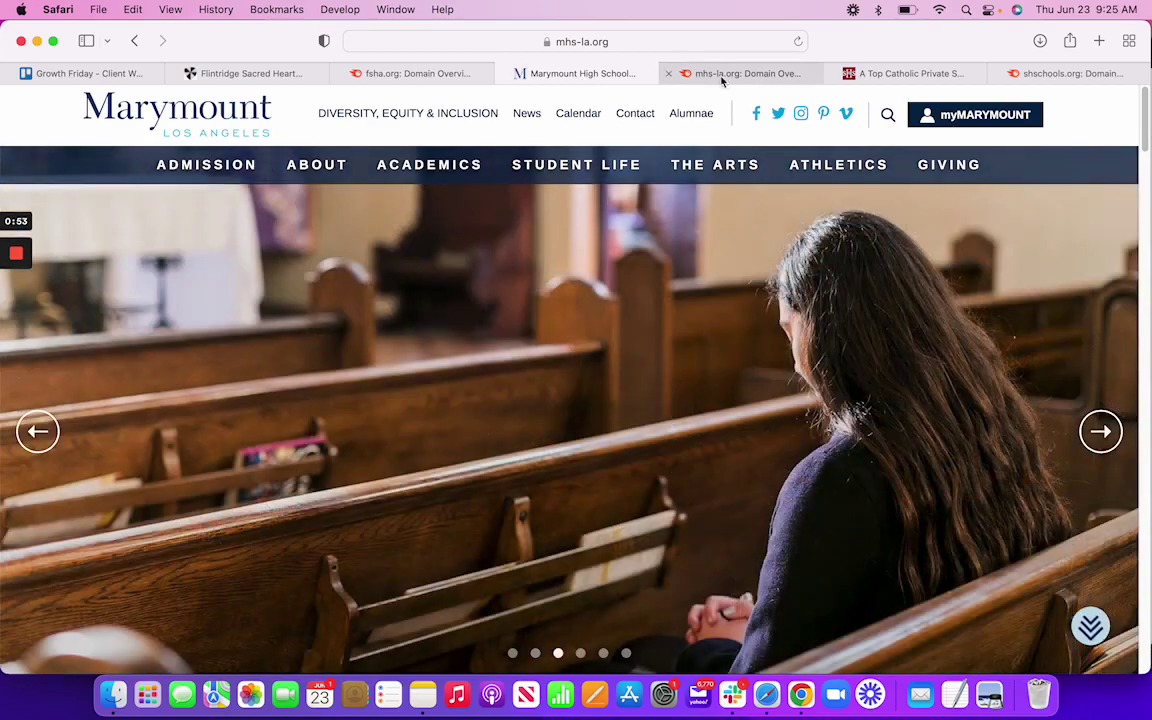
pyautogui.click(710, 76)
pyautogui.scroll(10, 535, 251)
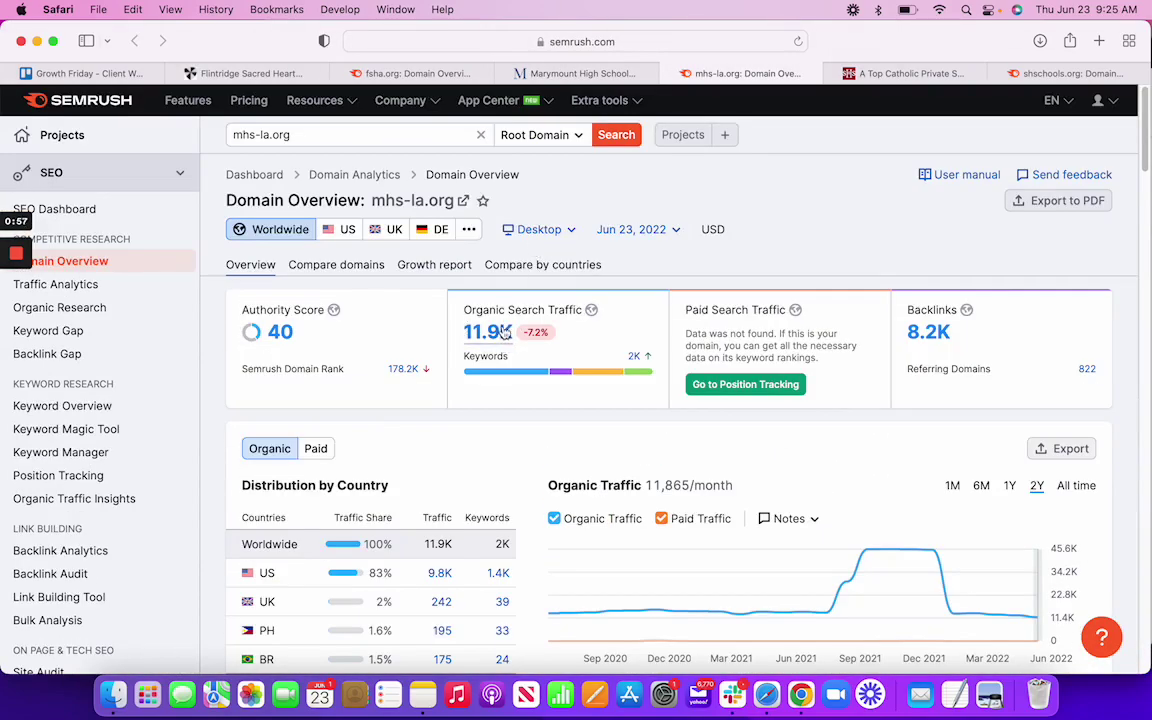
# Step: Examine the Semrush domain overview of shschools.org, including its organic traffic and organic keyword trends
pyautogui.click(1037, 75)
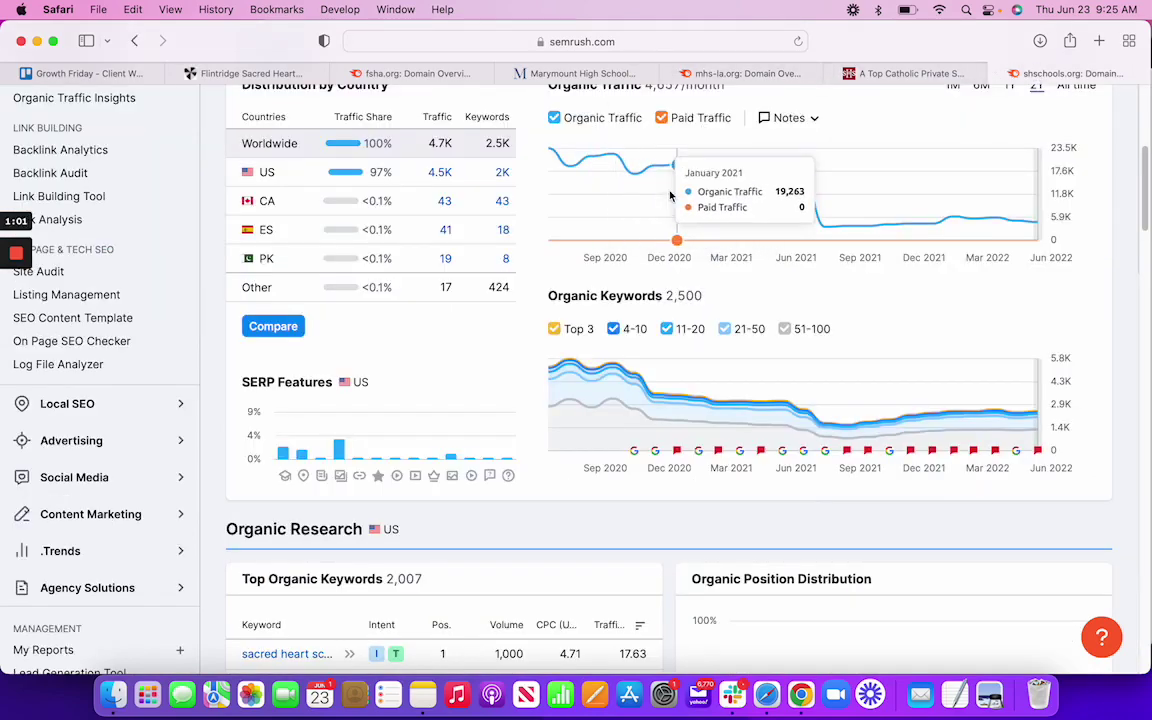
pyautogui.click(870, 73)
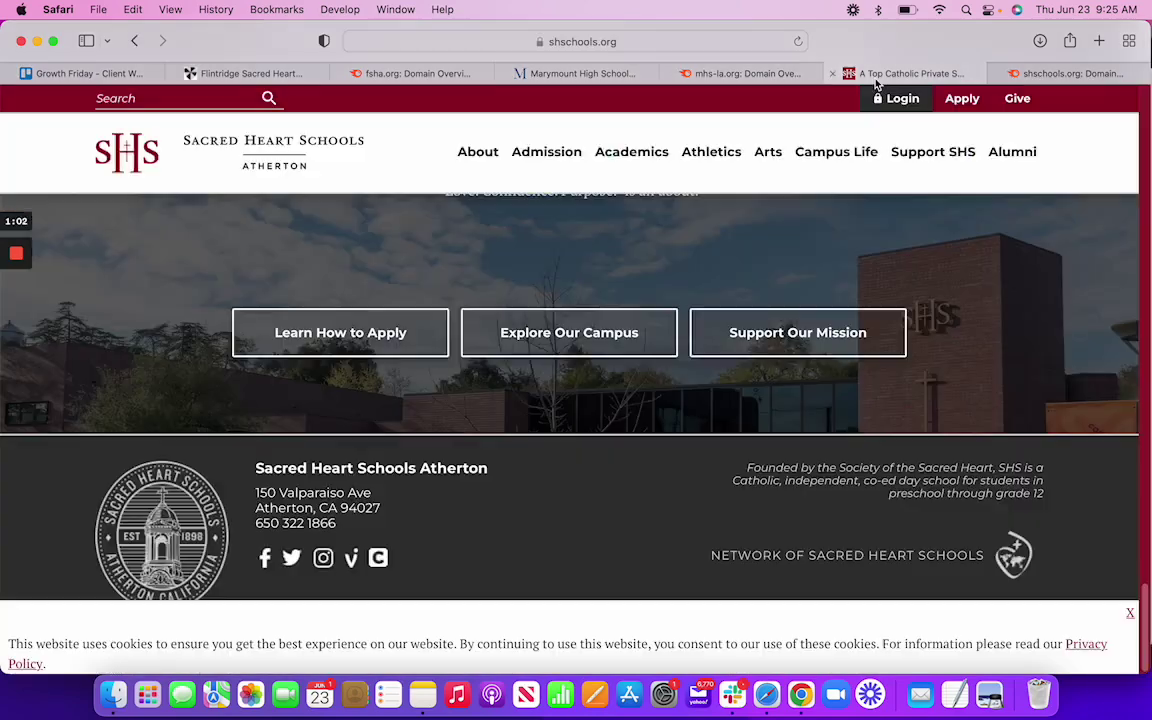
pyautogui.click(1030, 73)
pyautogui.scroll(5, 484, 340)
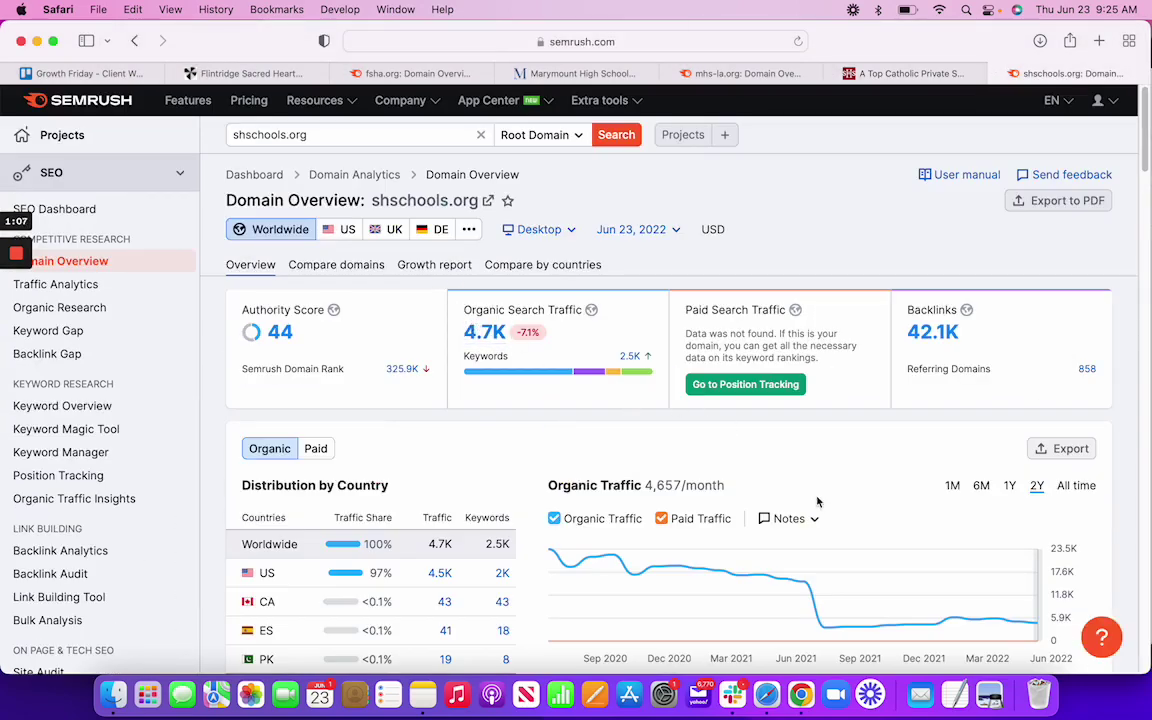
pyautogui.moveTo(822, 605)
pyautogui.scroll(-6, 699, 451)
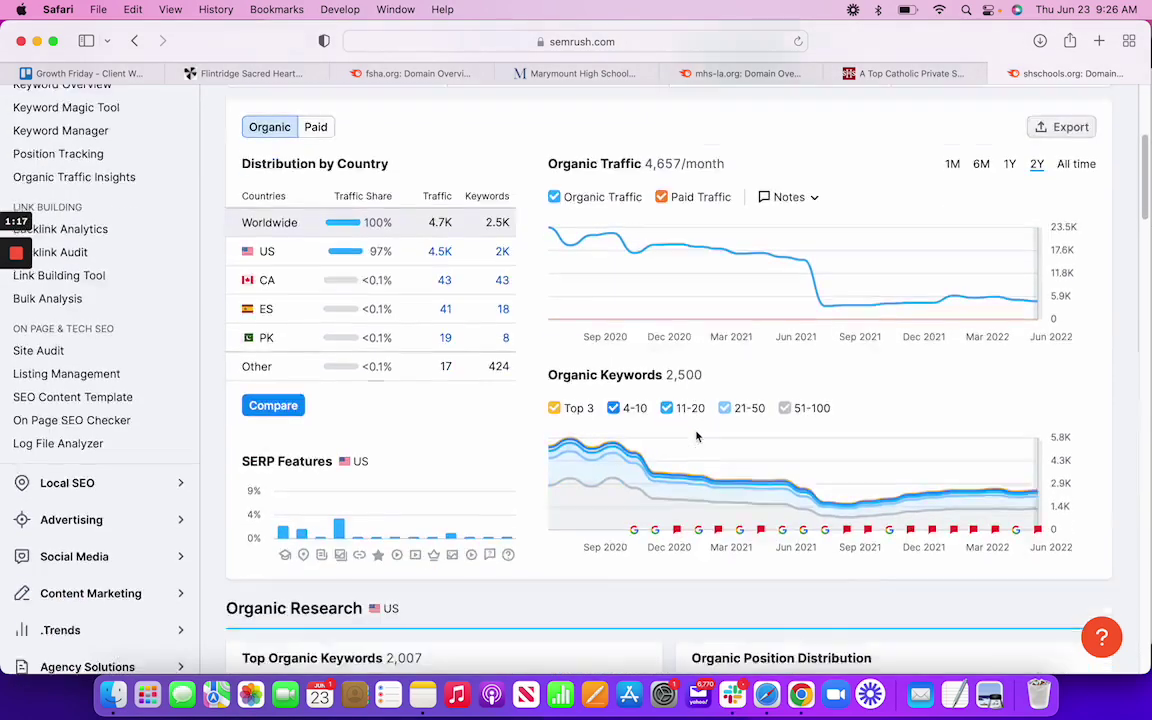
pyautogui.scroll(-3, 697, 436)
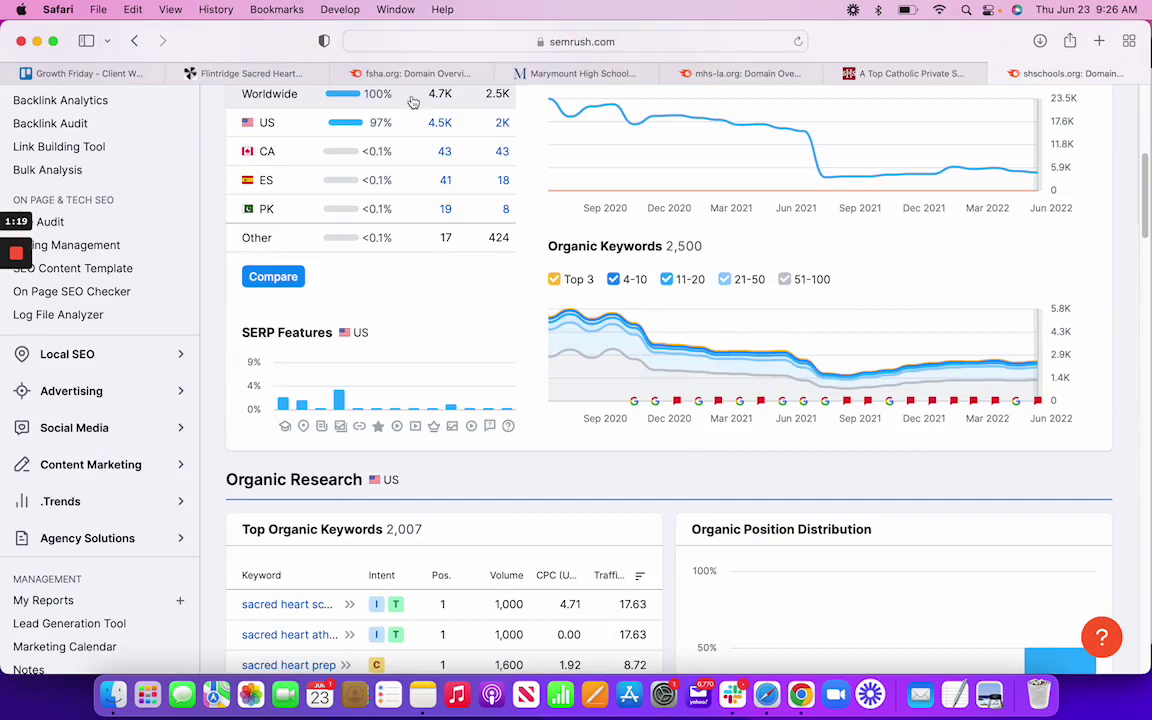
# Step: Open the full organic search positions list for fsha.org from the top organic keywords in its domain overview
pyautogui.click(378, 72)
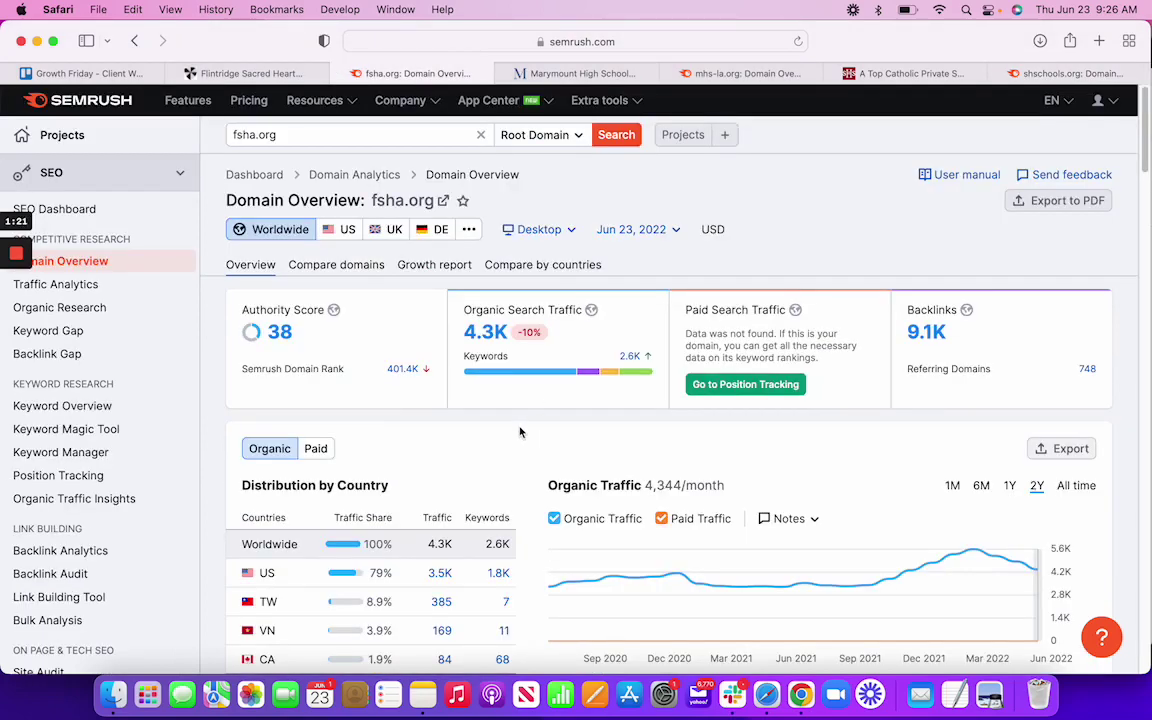
pyautogui.scroll(-15, 476, 275)
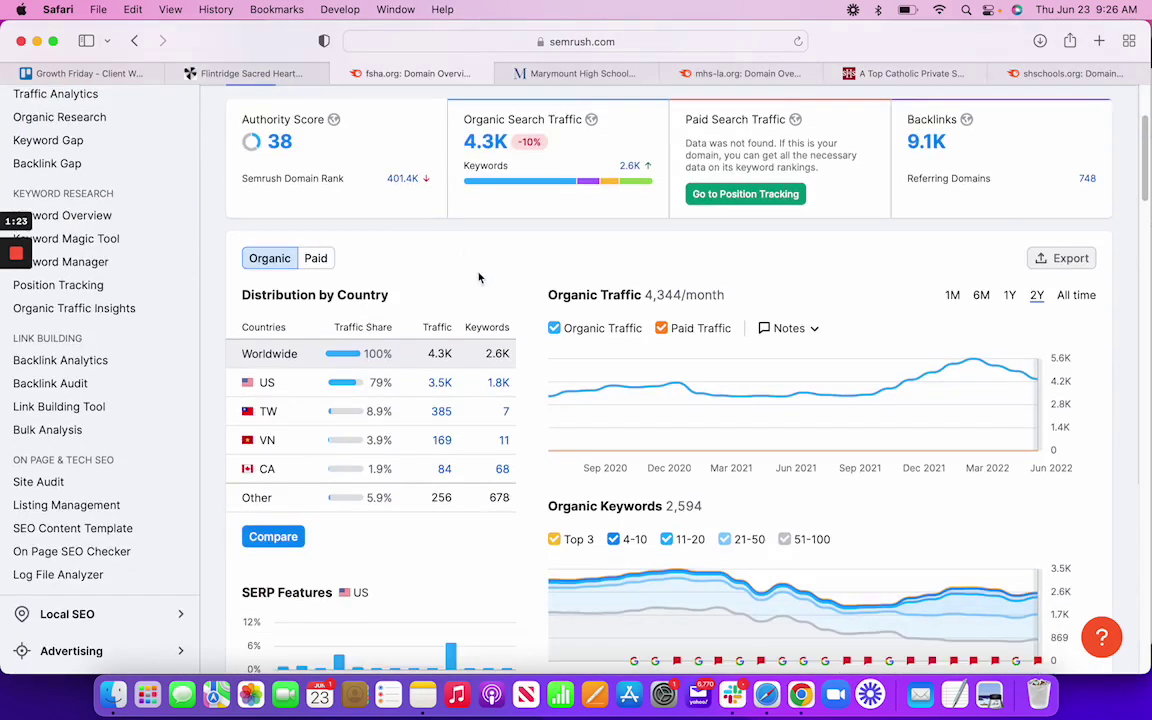
pyautogui.scroll(-1, 493, 302)
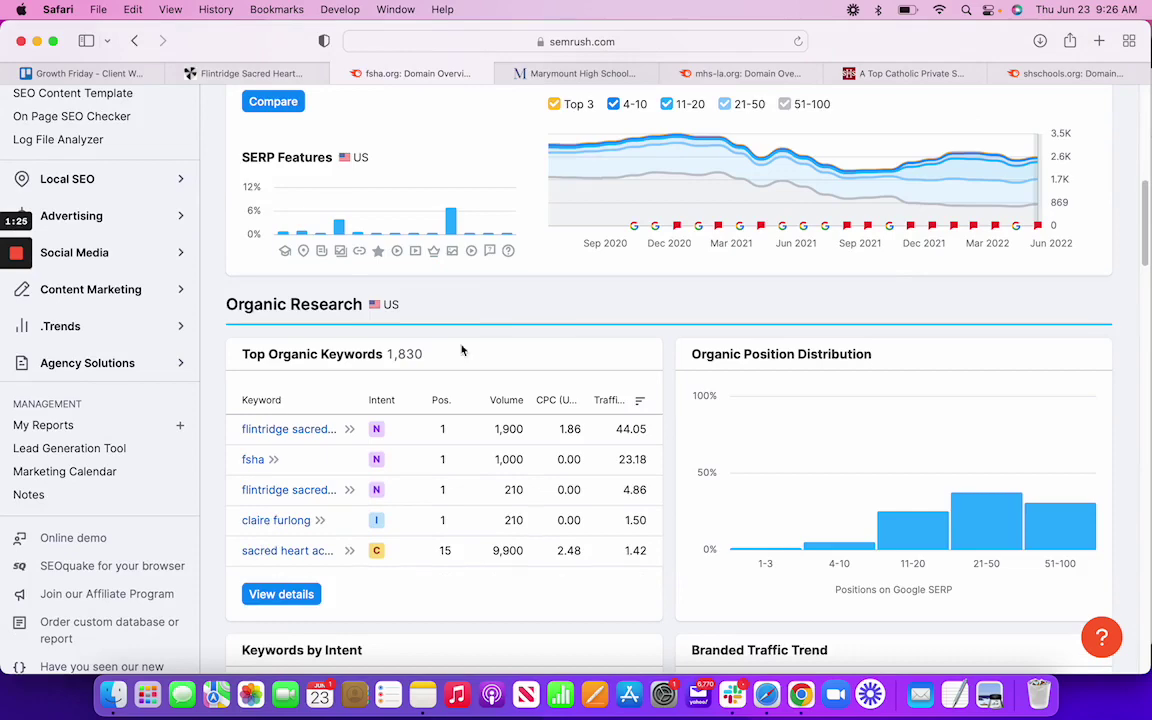
pyautogui.click(305, 594)
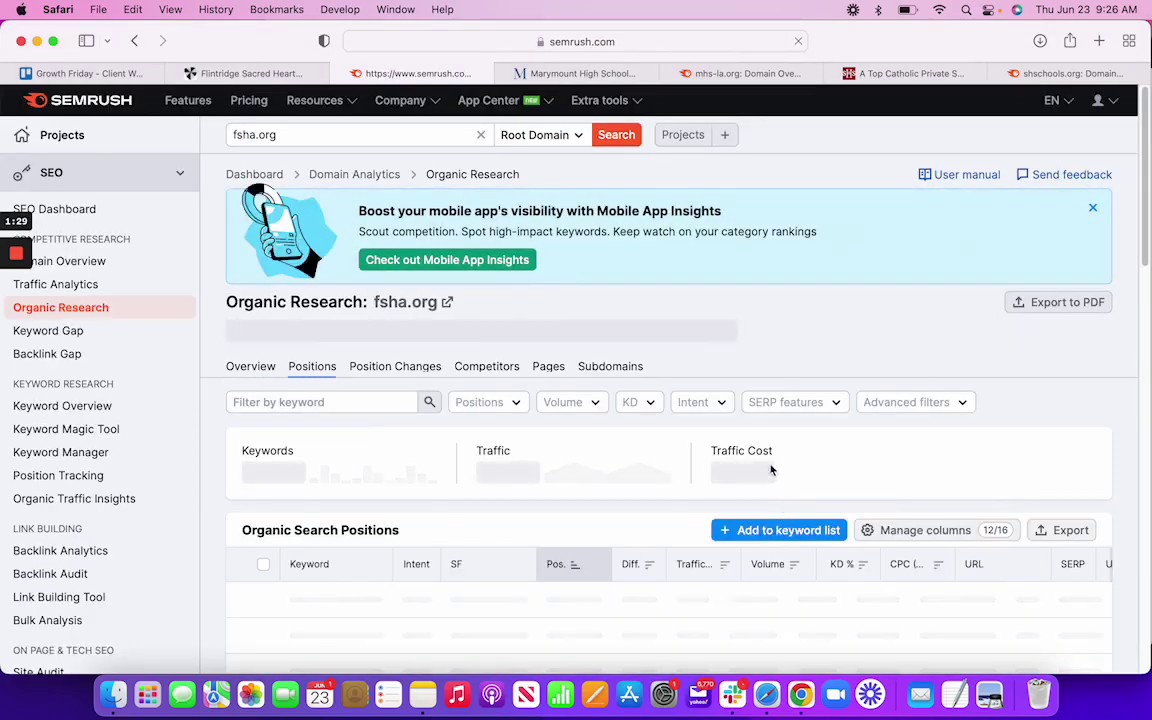
pyautogui.scroll(-10, 771, 466)
pyautogui.scroll(-5, 773, 466)
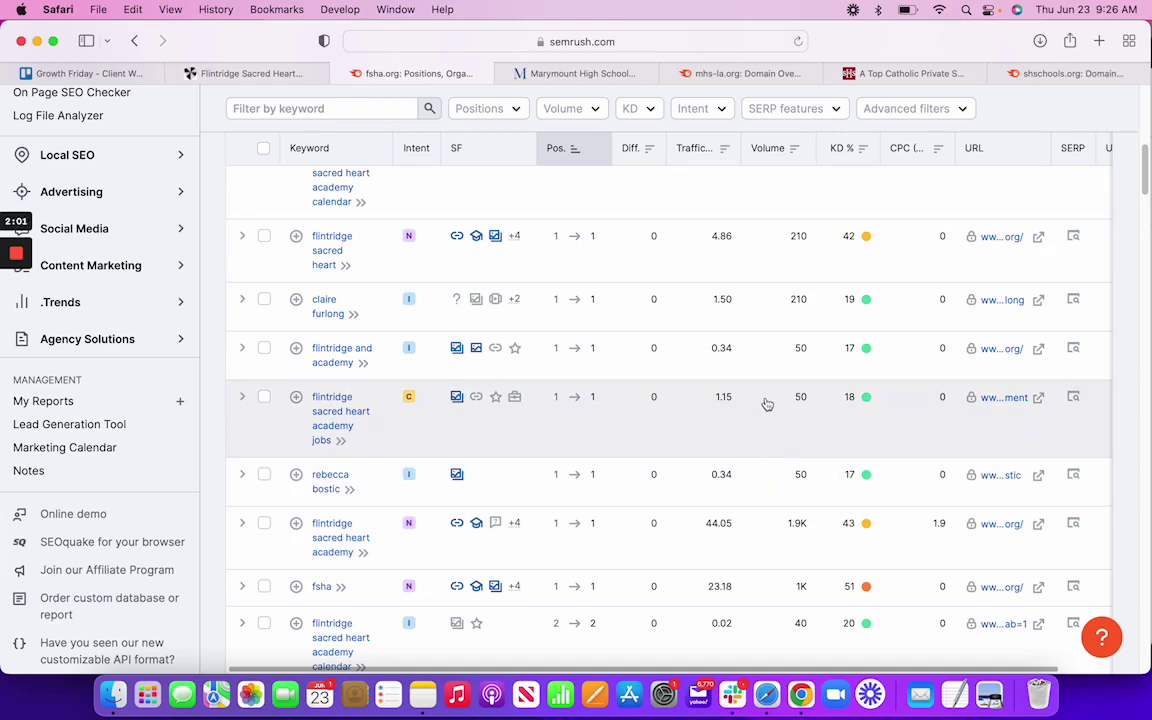
# Step: Review the Curriculum page and the athletics Teams page on the Flintridge Sacred Heart website
pyautogui.click(245, 73)
pyautogui.moveTo(404, 162)
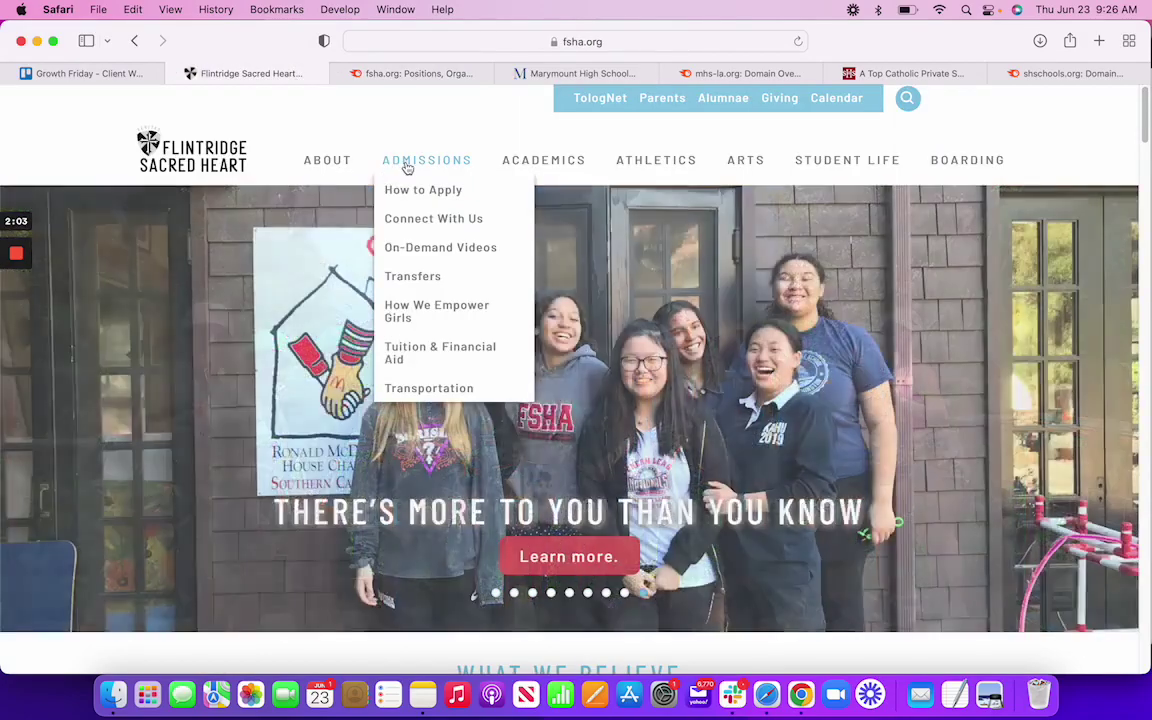
pyautogui.moveTo(530, 160)
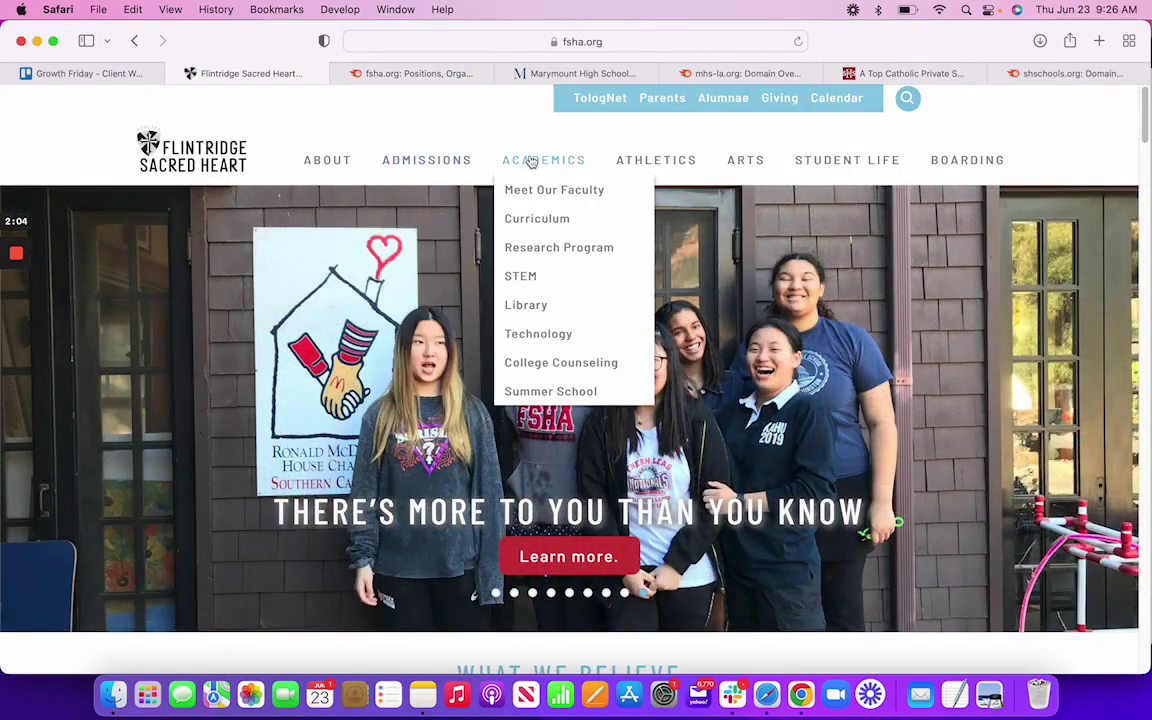
pyautogui.click(540, 221)
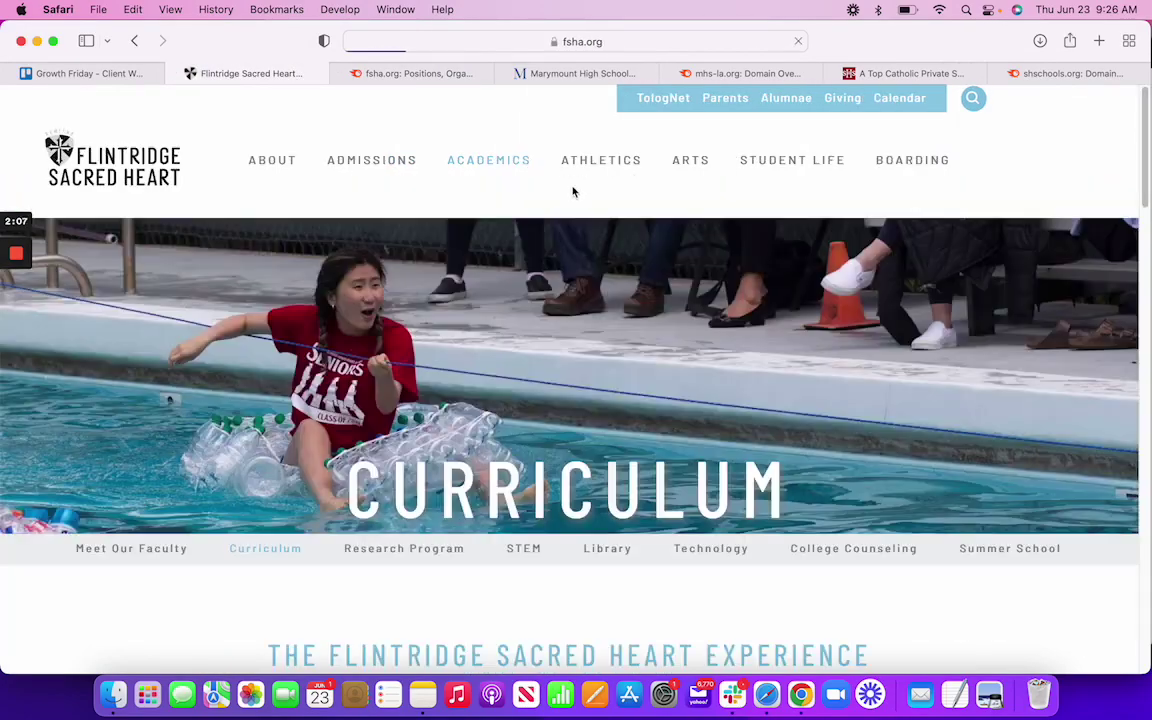
pyautogui.moveTo(586, 192)
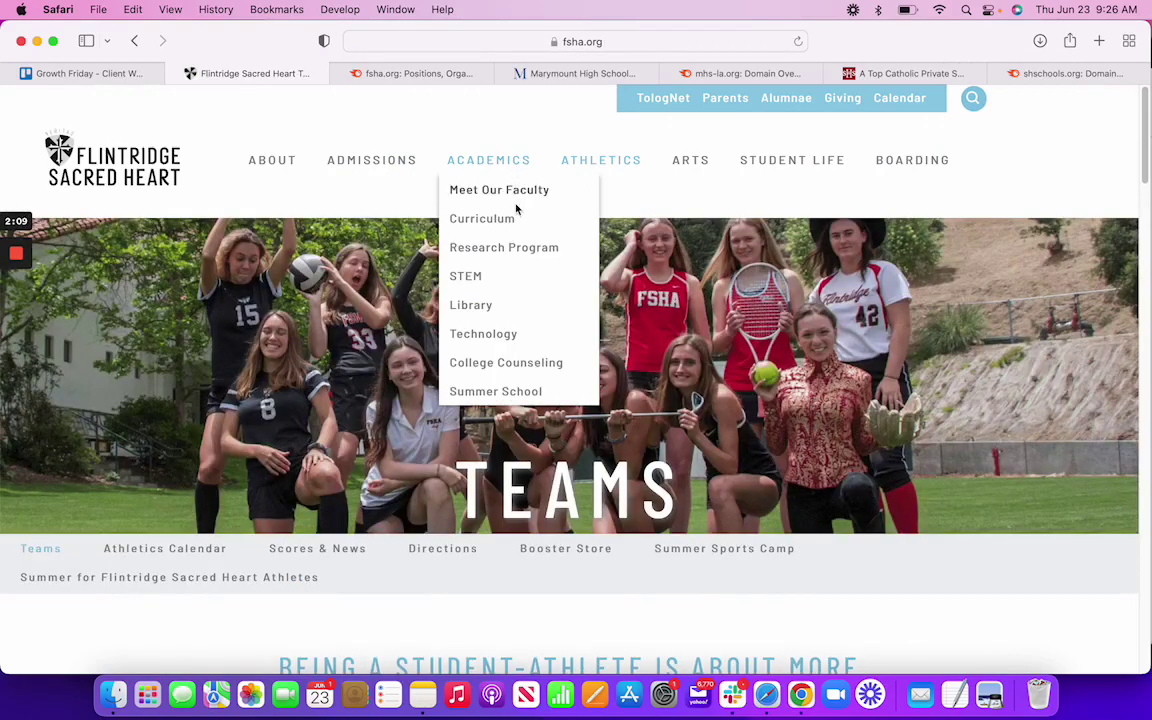
pyautogui.scroll(-10, 703, 320)
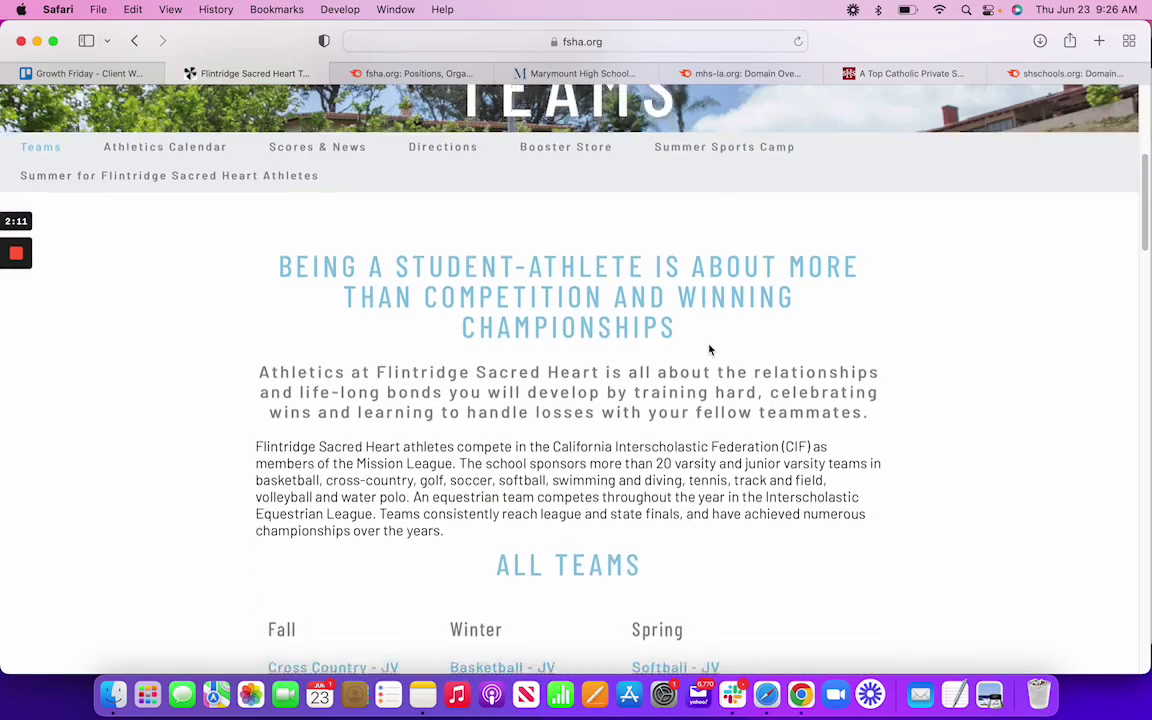
pyautogui.scroll(-2, 708, 344)
pyautogui.scroll(-1, 708, 344)
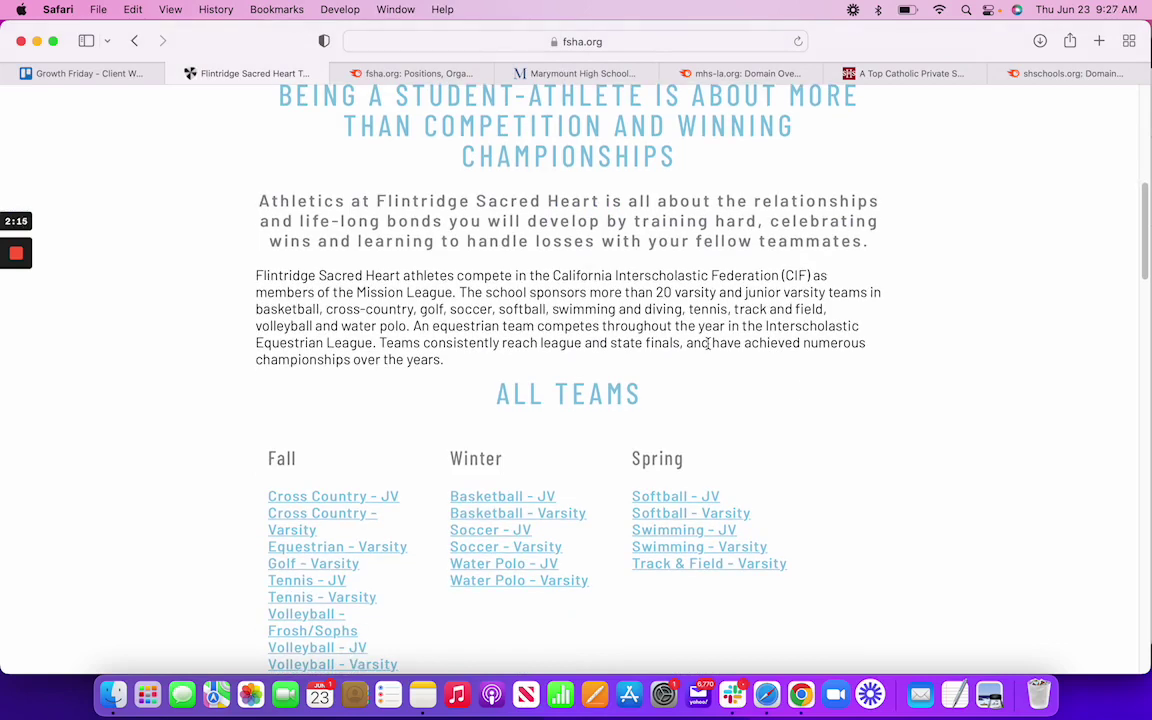
# Step: Examine the best-ranking fsha.org keywords in the Semrush positions list, checking their intent, position and search volume
pyautogui.click(430, 80)
pyautogui.scroll(-1, 620, 413)
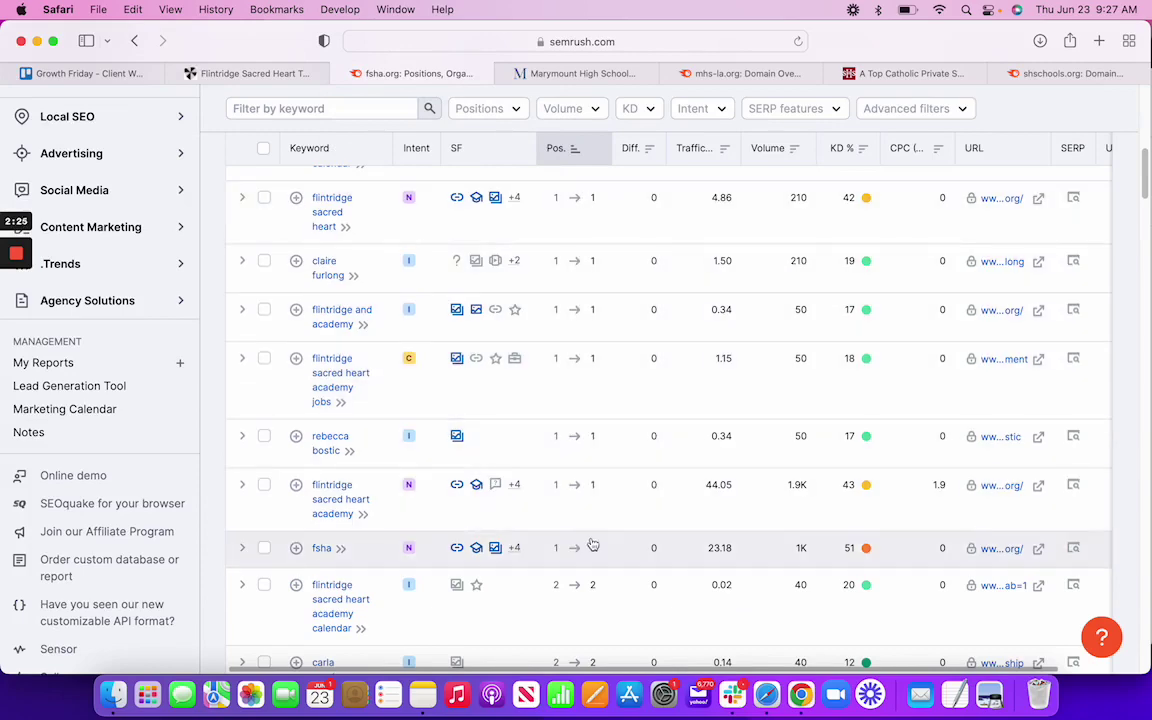
pyautogui.scroll(-10, 586, 481)
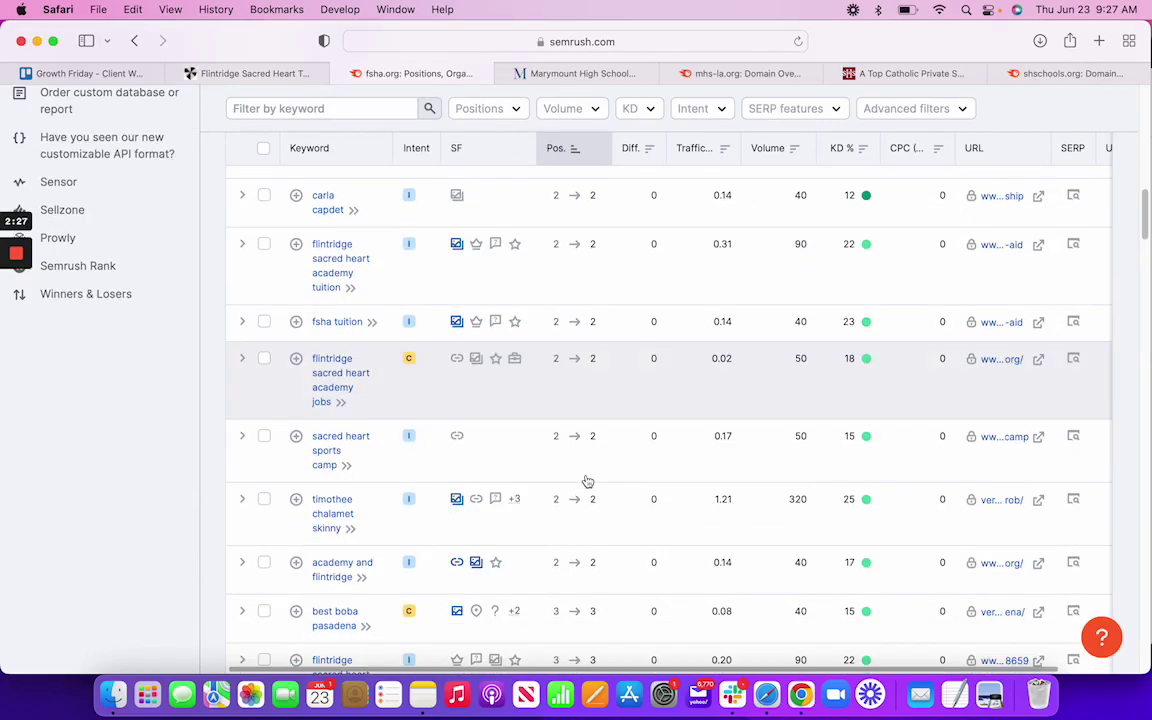
pyautogui.scroll(-8, 587, 481)
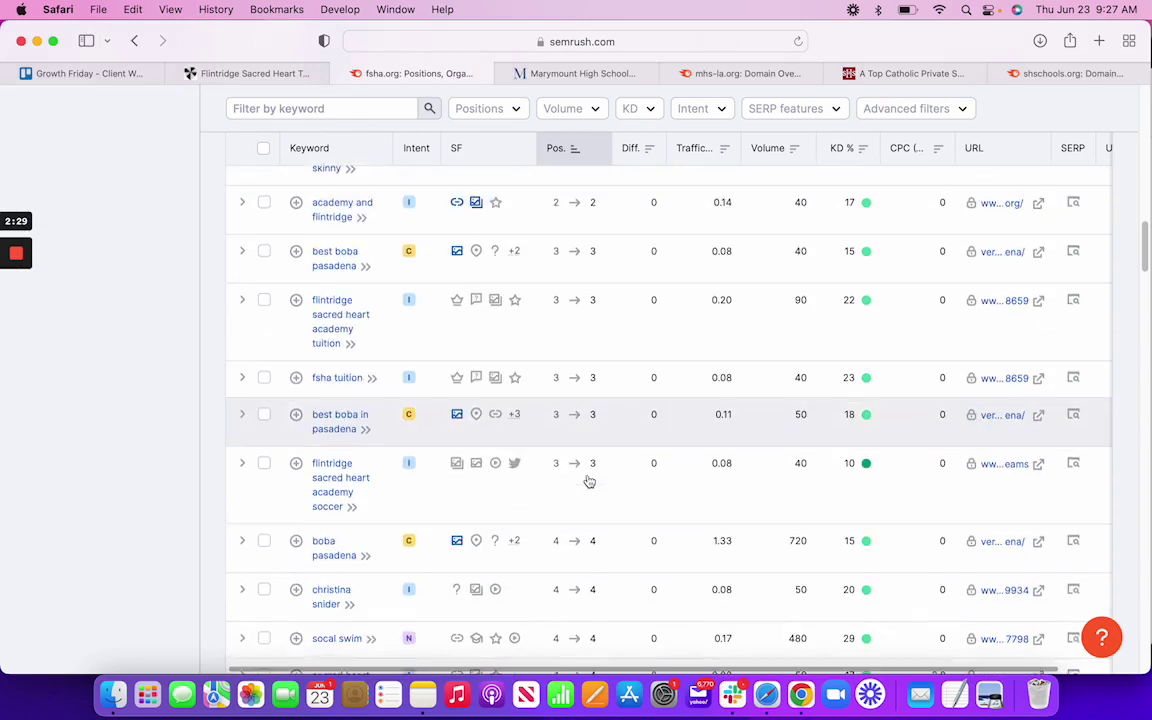
pyautogui.scroll(-7, 589, 482)
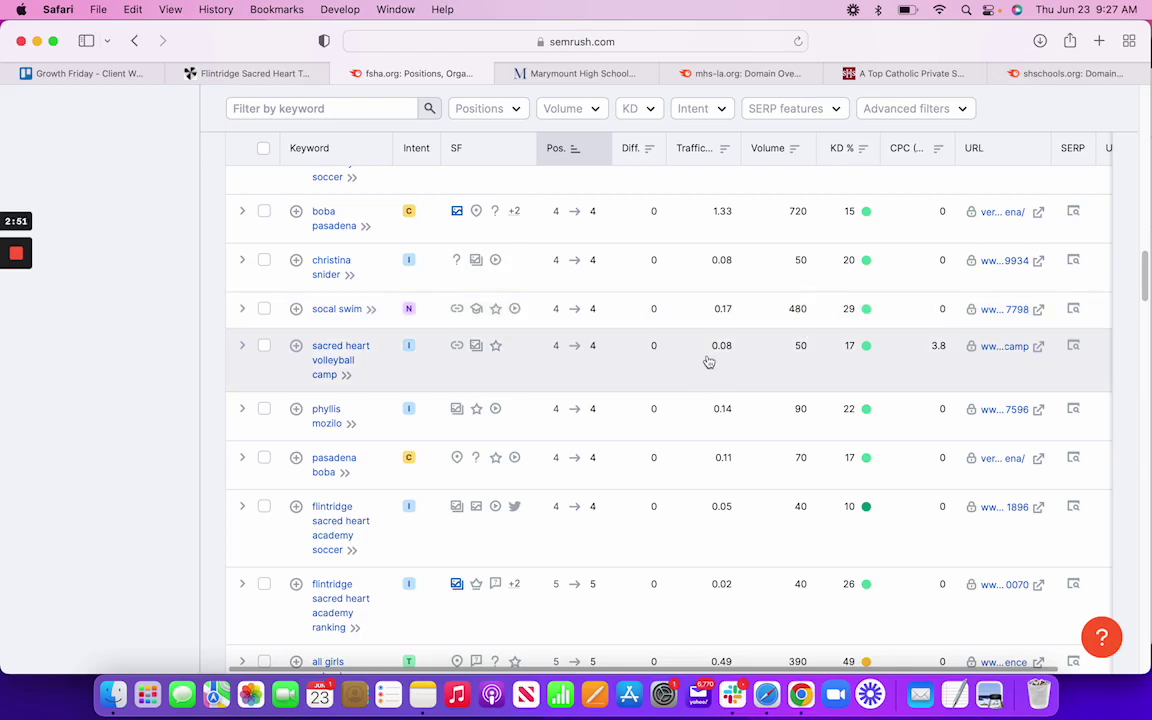
pyautogui.scroll(-4, 595, 407)
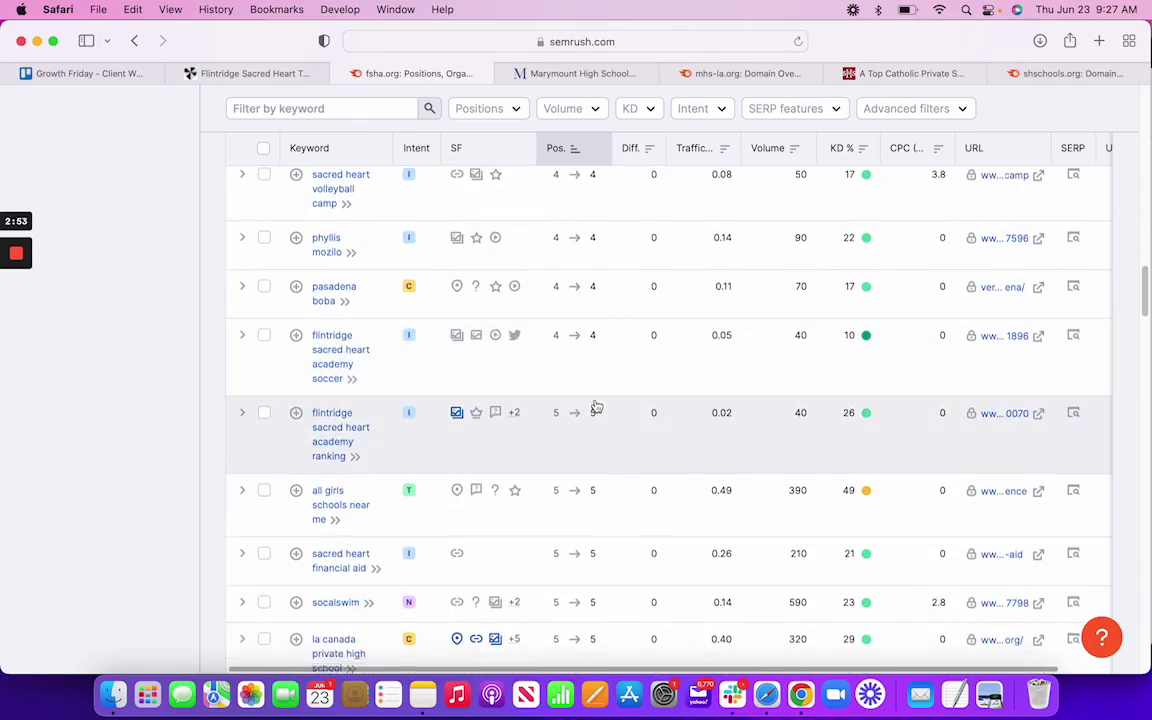
pyautogui.scroll(-4, 595, 407)
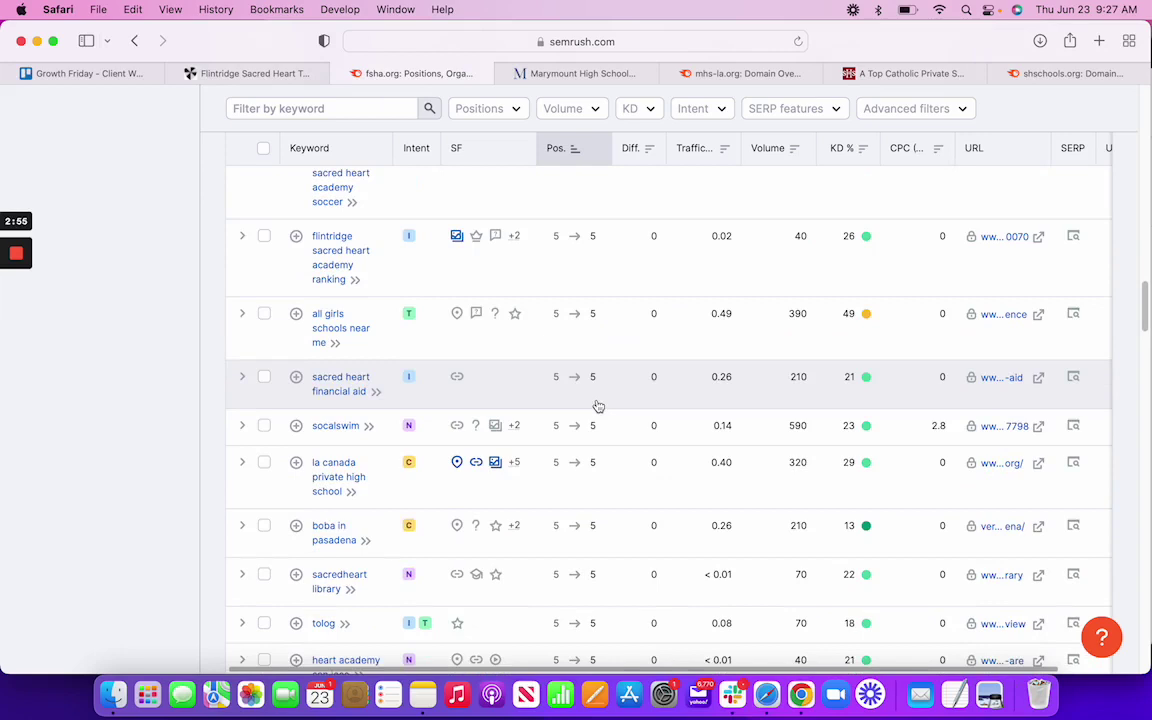
pyautogui.scroll(-1, 597, 406)
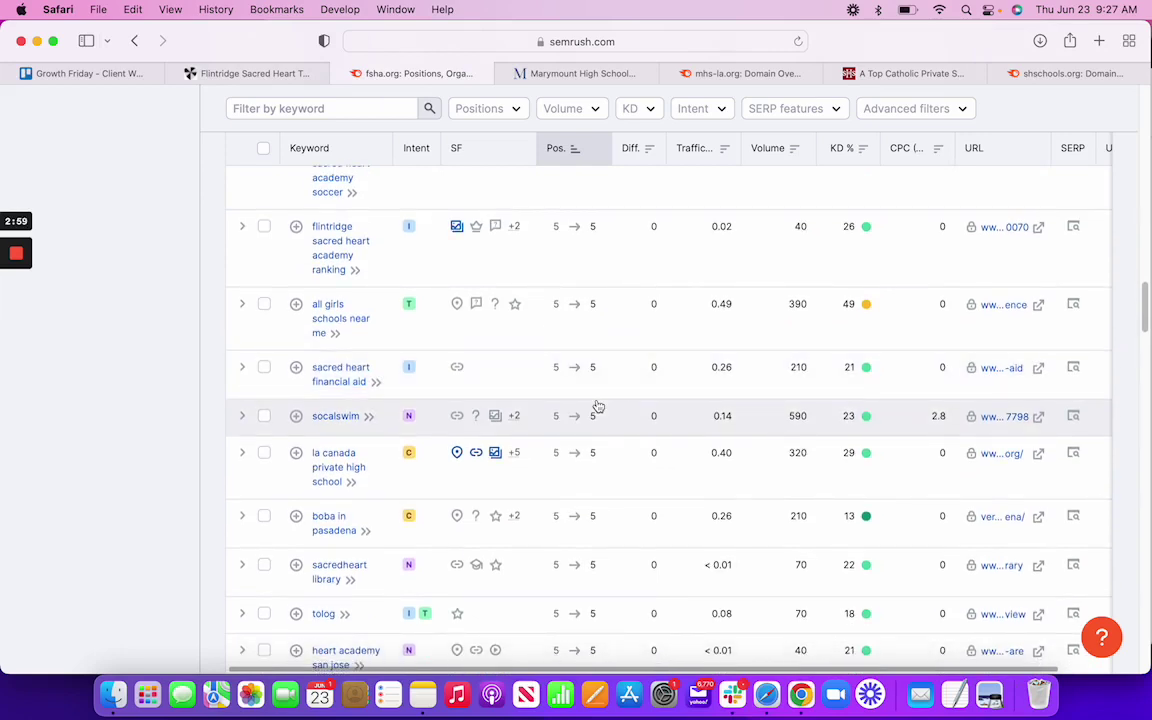
pyautogui.scroll(-2, 597, 406)
# Step: Sort the fsha.org organic keywords by position in descending order and review the weakest-ranking terms and their search volumes
pyautogui.scroll(15, 597, 400)
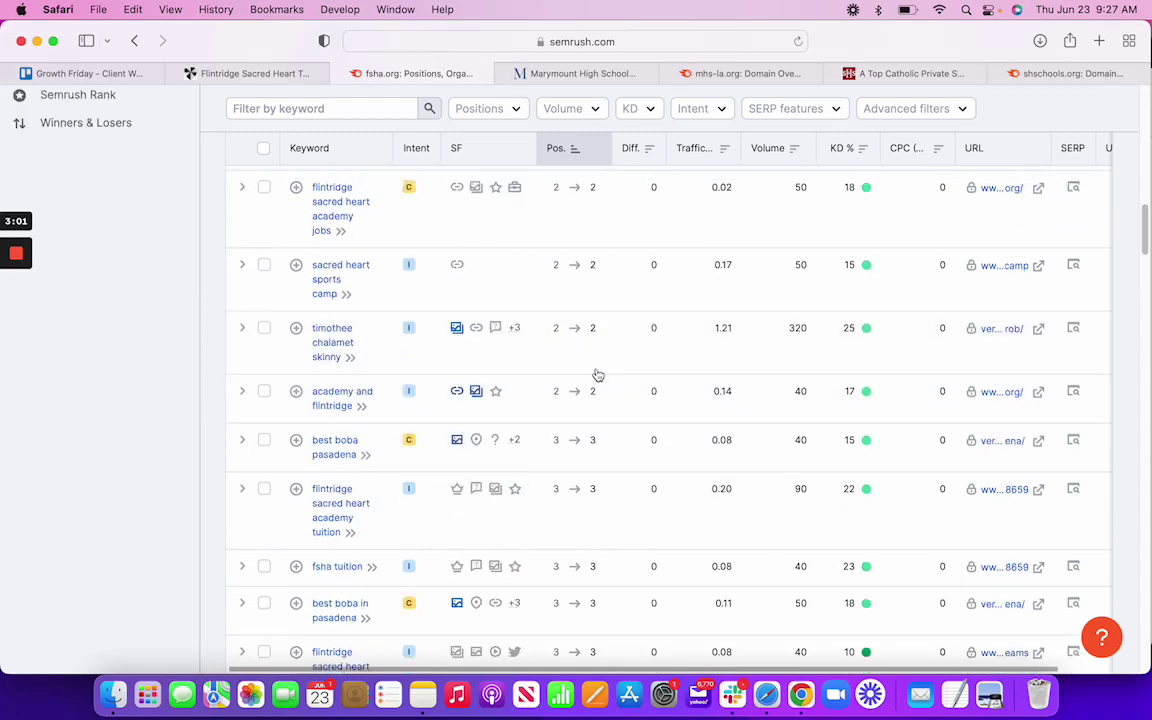
pyautogui.scroll(10, 597, 367)
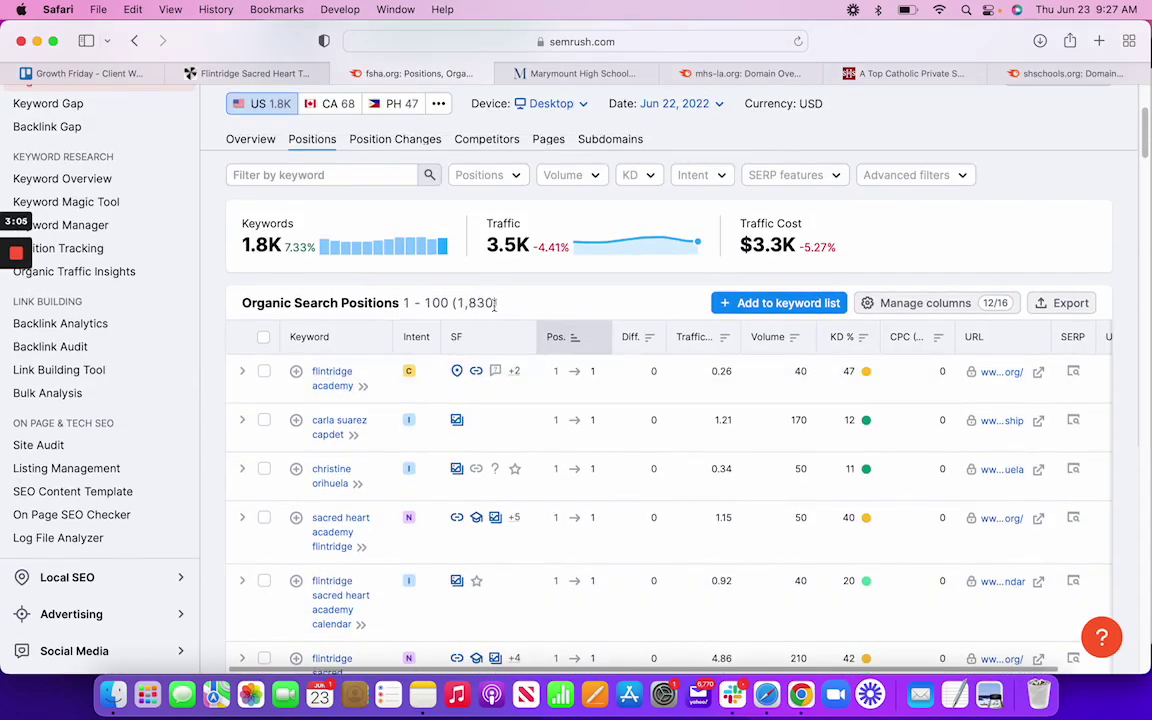
pyautogui.scroll(1, 610, 325)
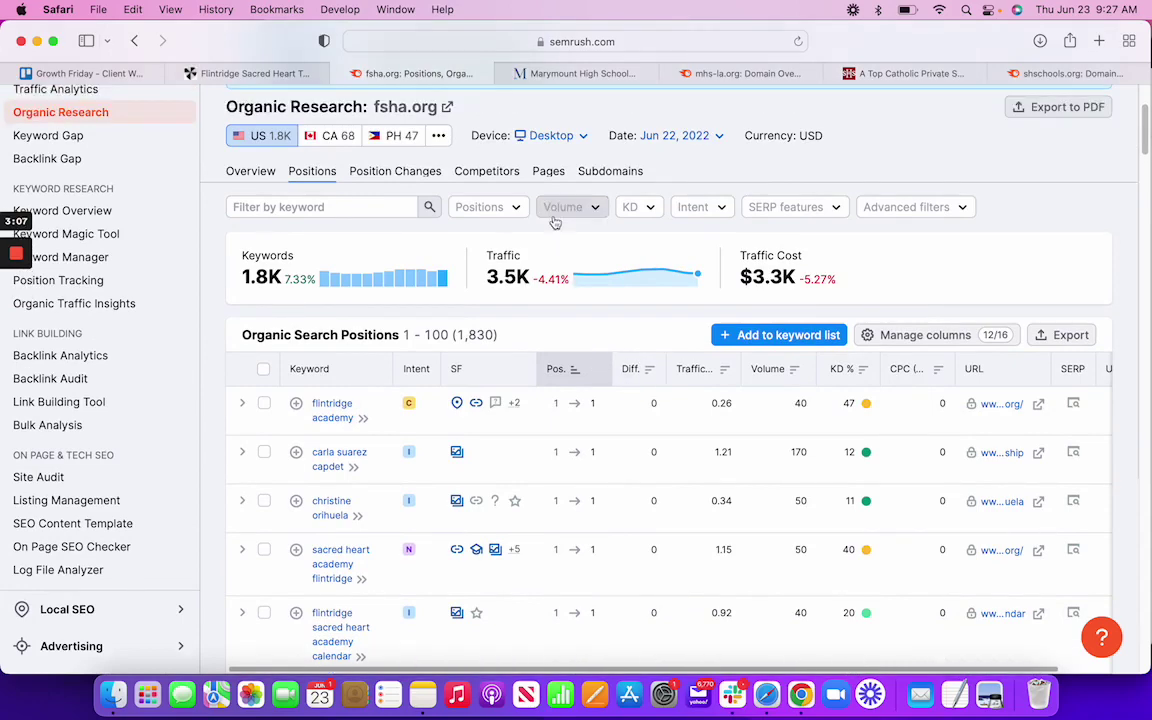
pyautogui.click(599, 374)
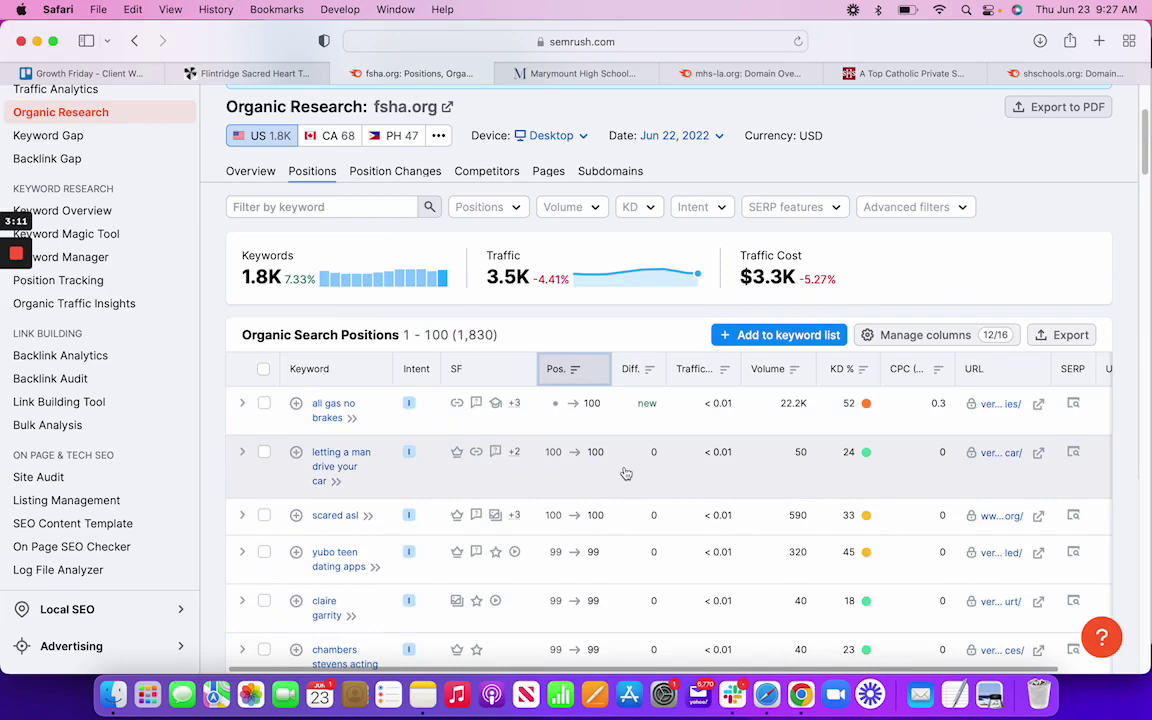
pyautogui.scroll(-1, 621, 473)
pyautogui.scroll(-10, 621, 473)
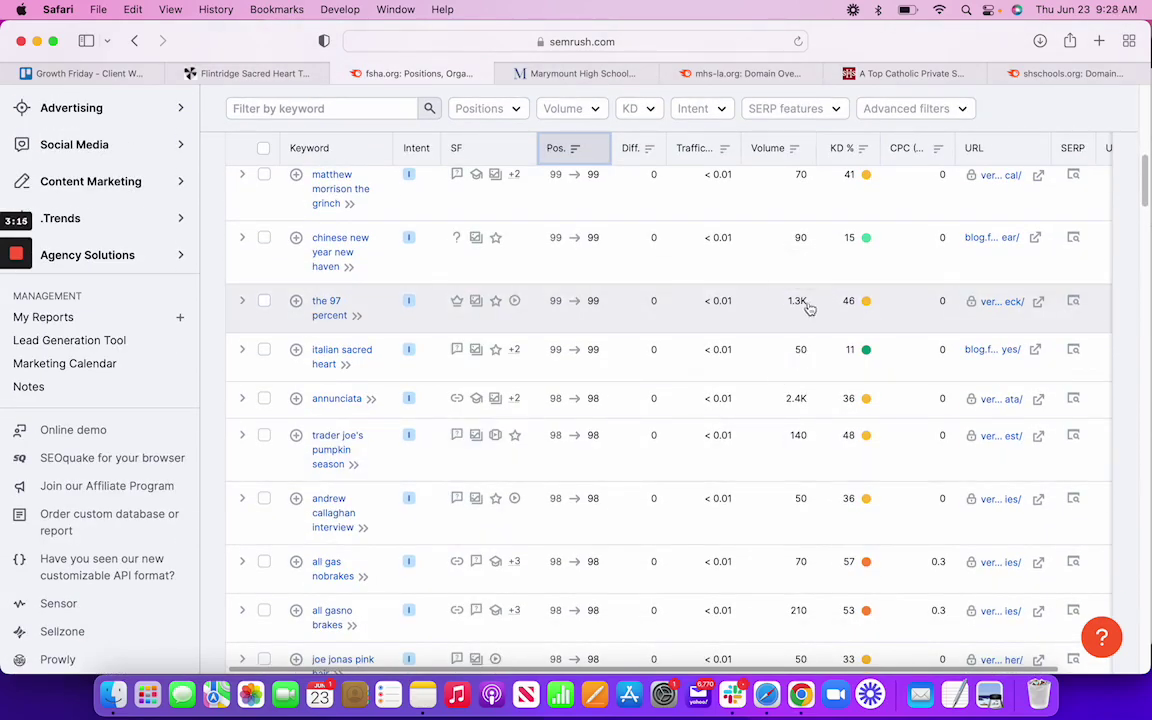
pyautogui.moveTo(800, 400)
pyautogui.scroll(-12, 594, 415)
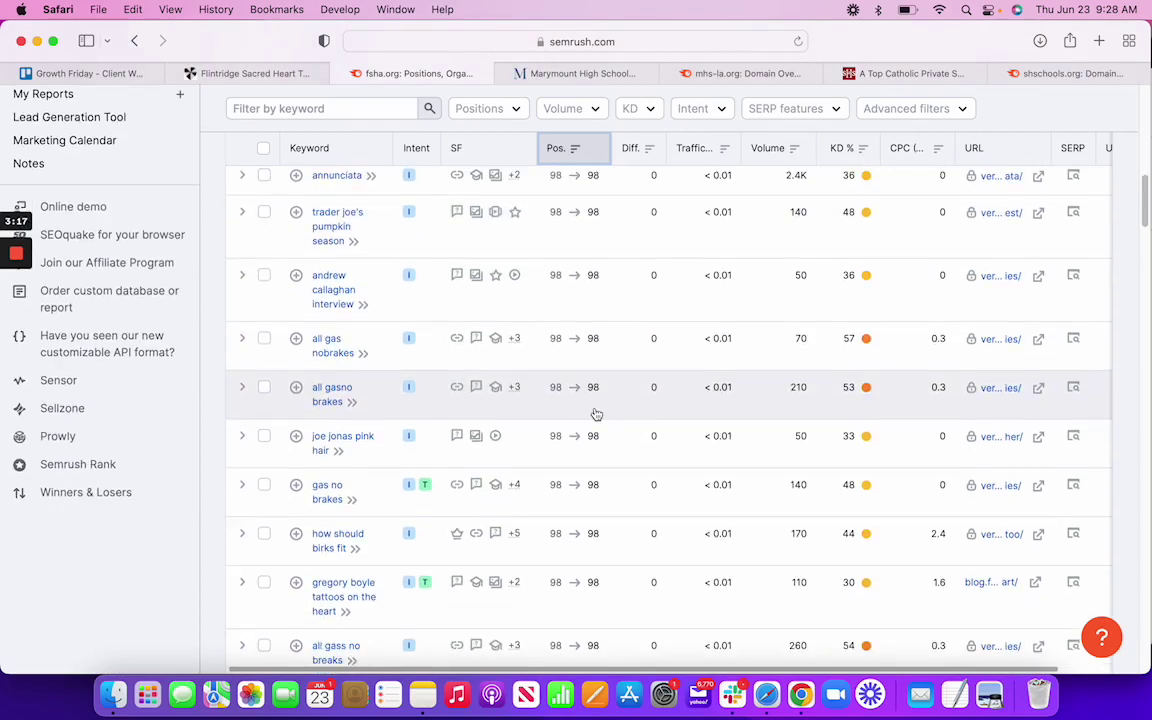
# Step: Read further down the weakest-ranking fsha.org keywords, checking their topics, intent and search volumes
pyautogui.scroll(-1, 595, 414)
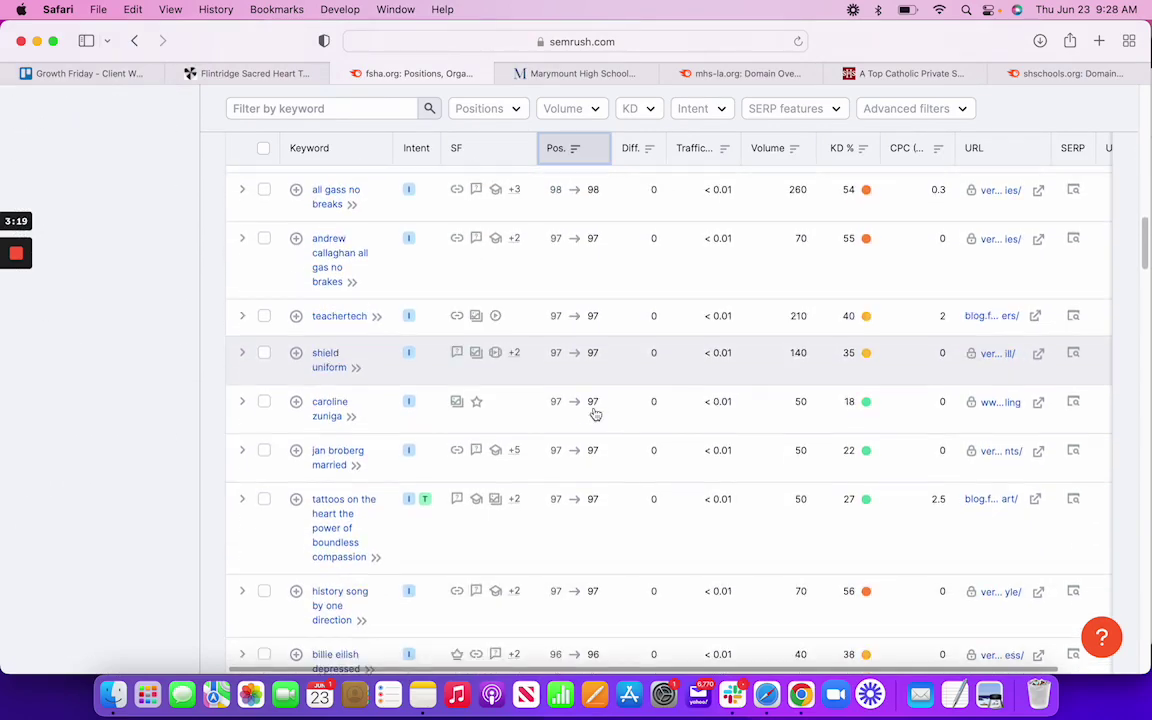
pyautogui.scroll(-5, 595, 413)
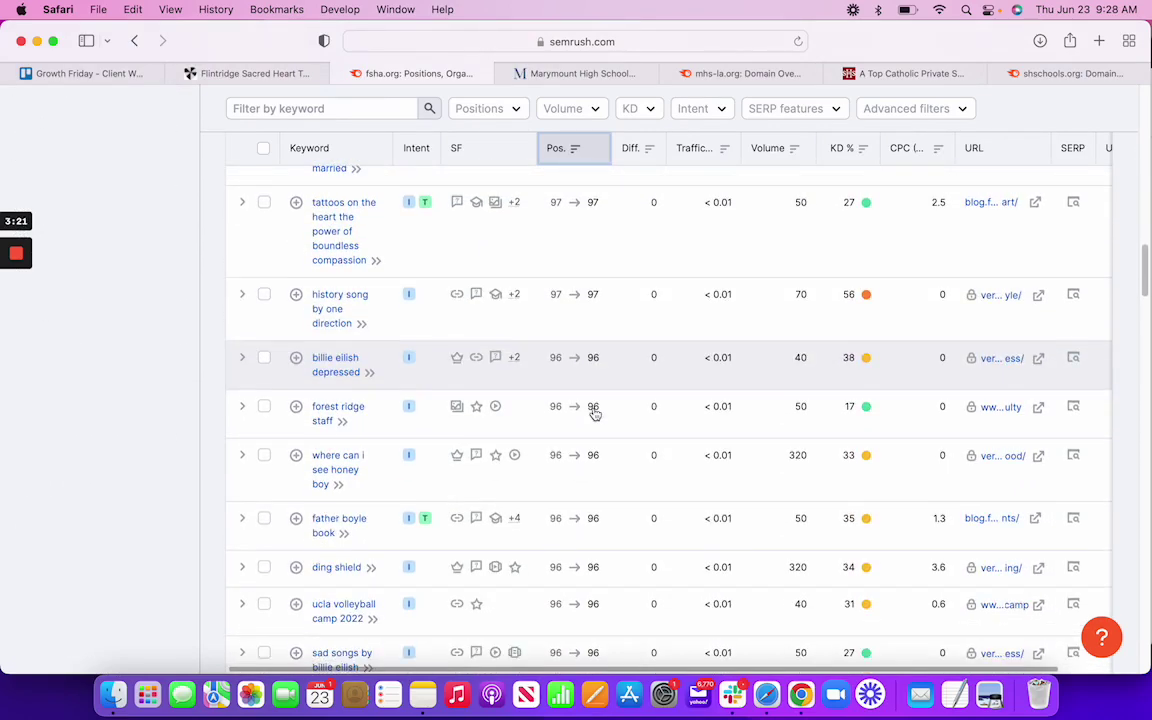
pyautogui.scroll(-3, 595, 413)
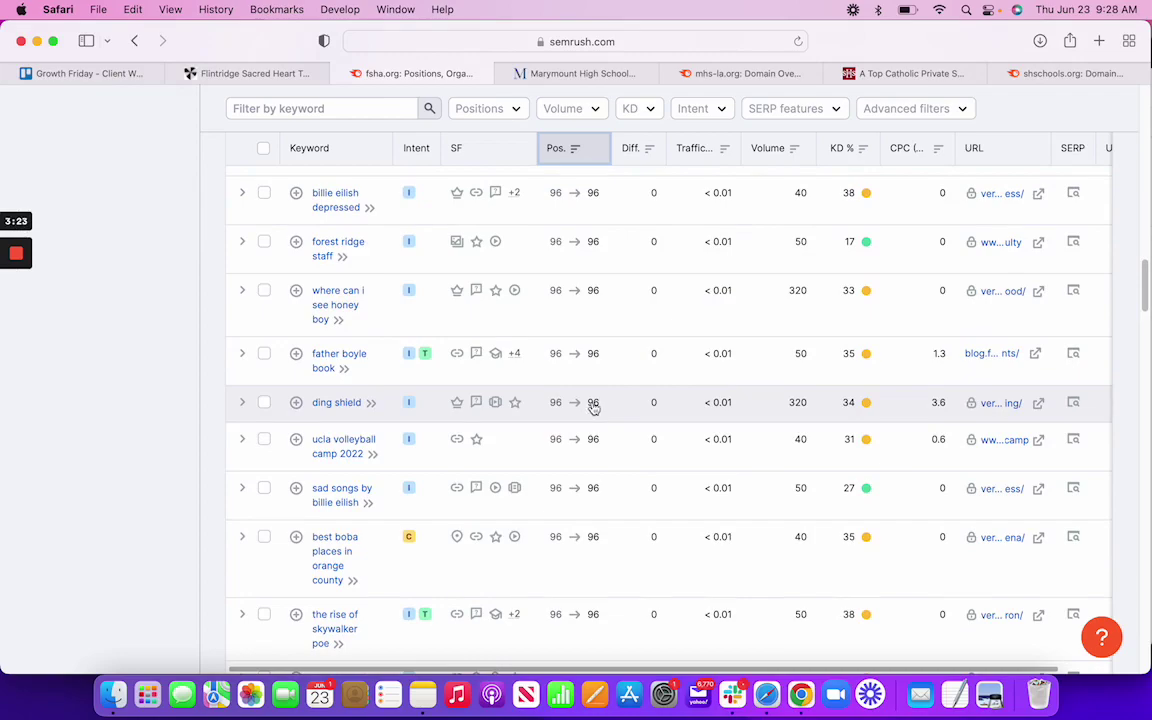
pyautogui.scroll(-2, 592, 408)
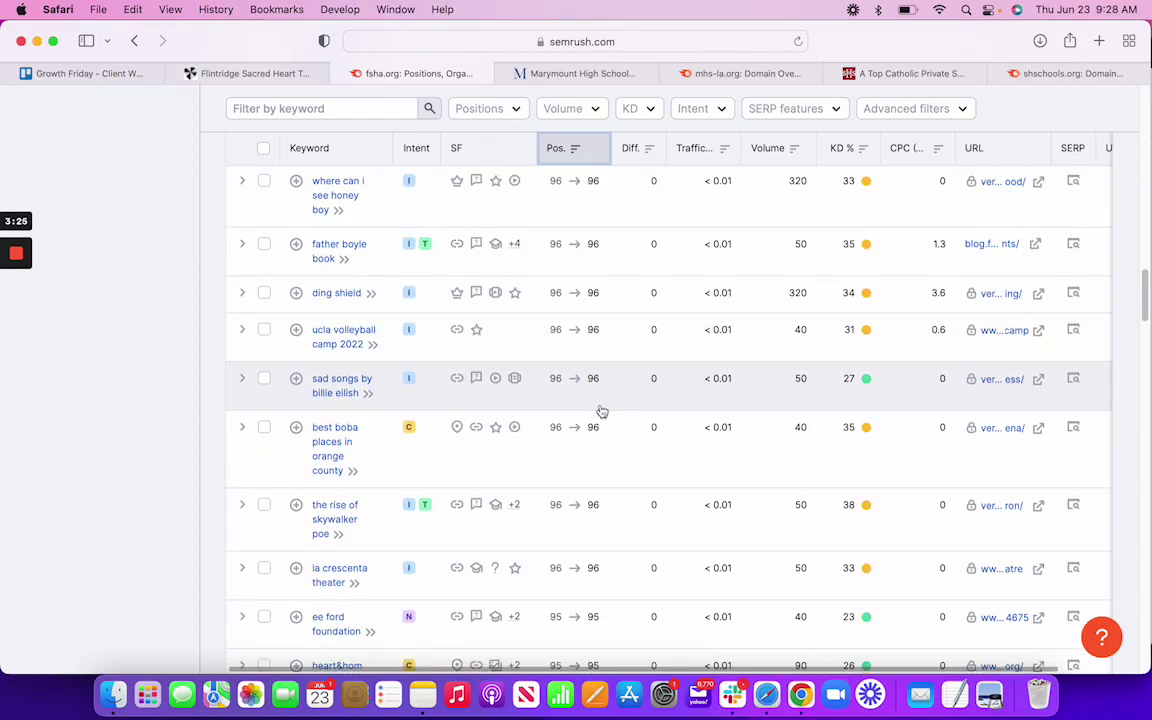
# Step: Review the top organic keywords, position distribution and keywords by intent in the mhs-la.org domain overview
pyautogui.click(568, 73)
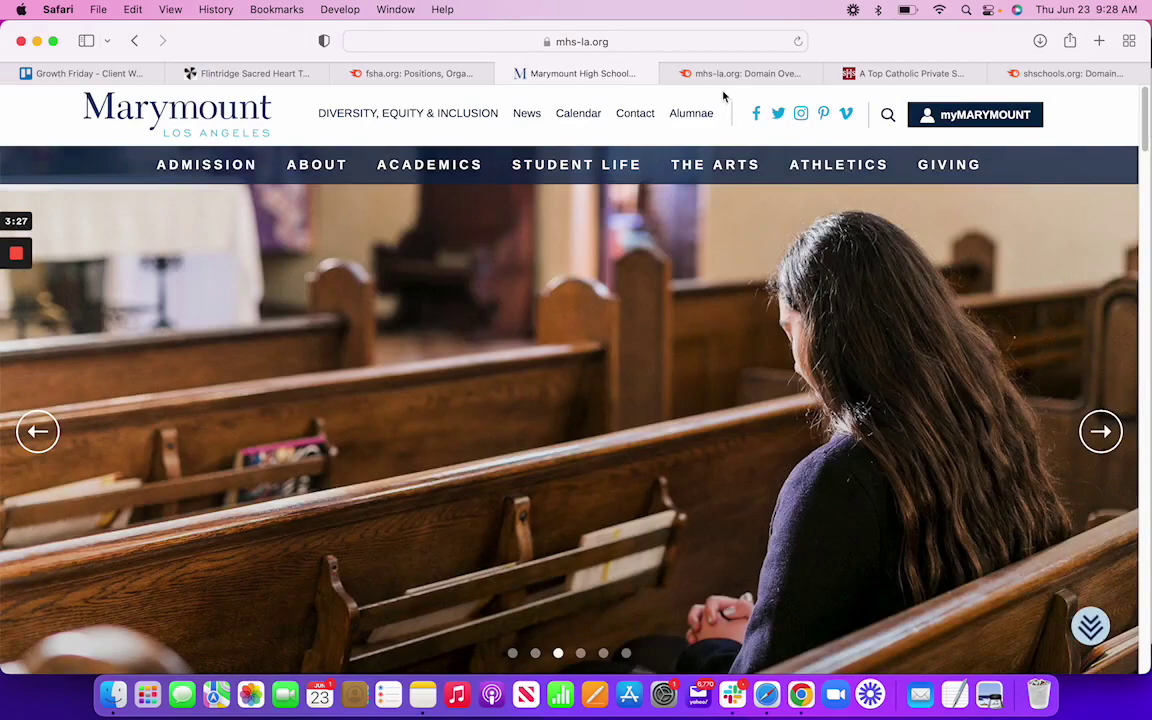
pyautogui.click(740, 73)
pyautogui.scroll(-1, 548, 447)
pyautogui.scroll(-15, 548, 447)
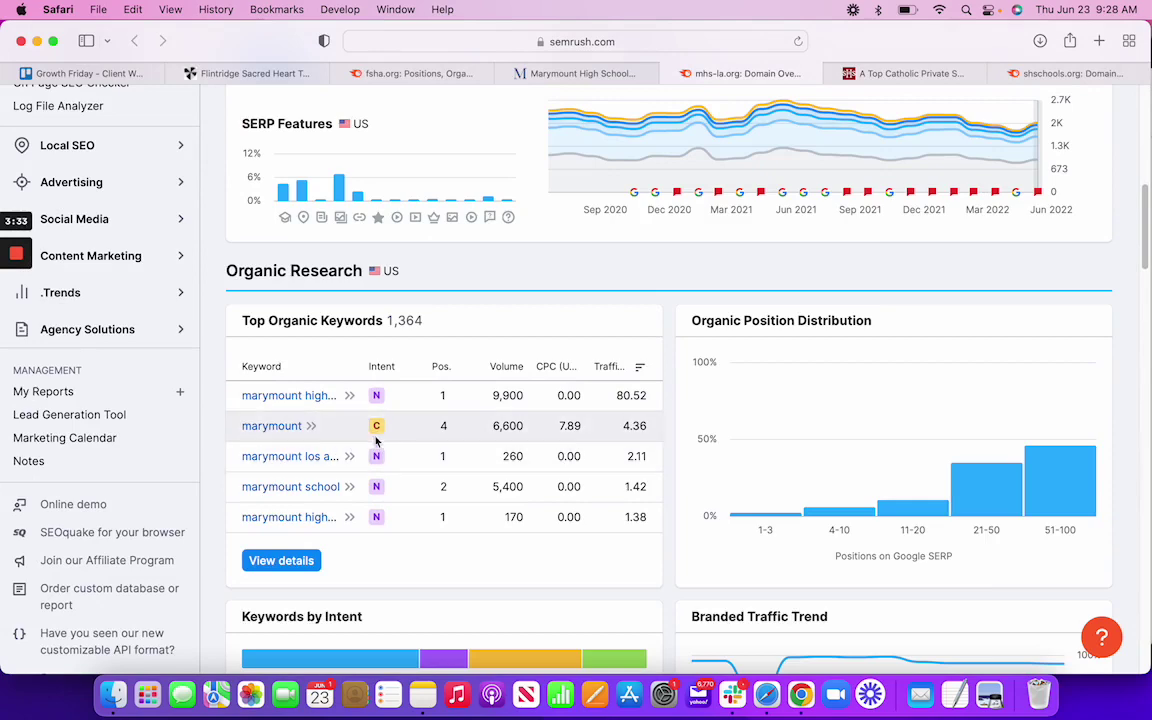
pyautogui.click(300, 395)
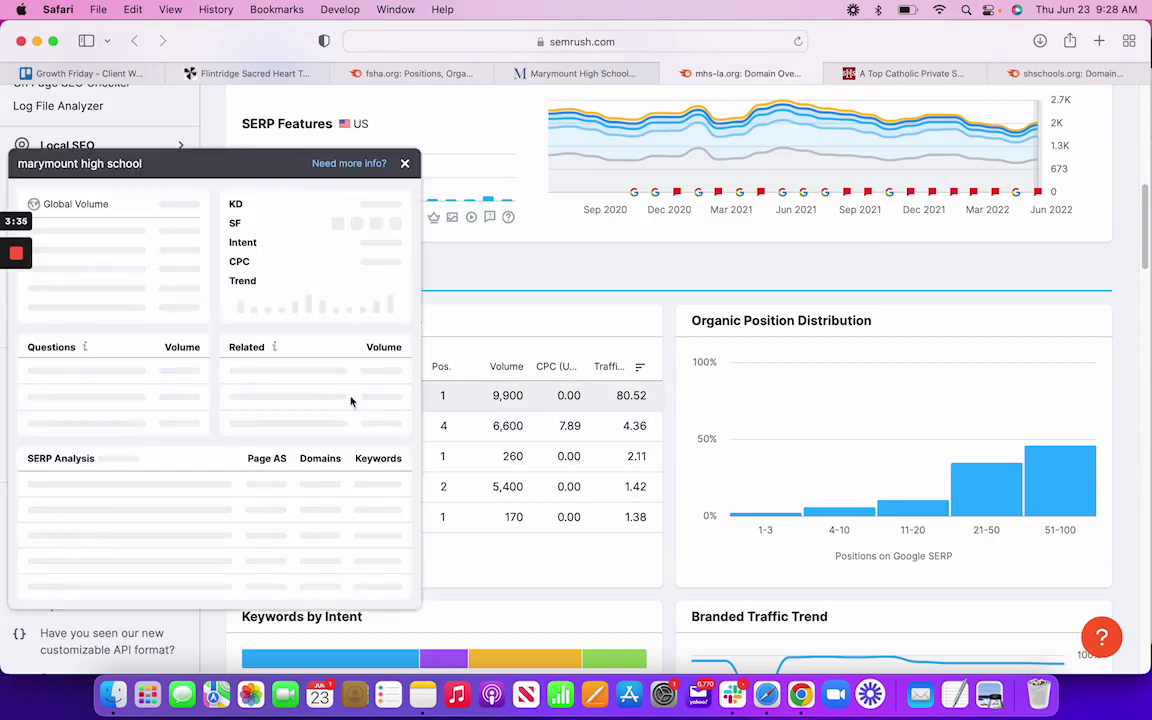
pyautogui.click(404, 164)
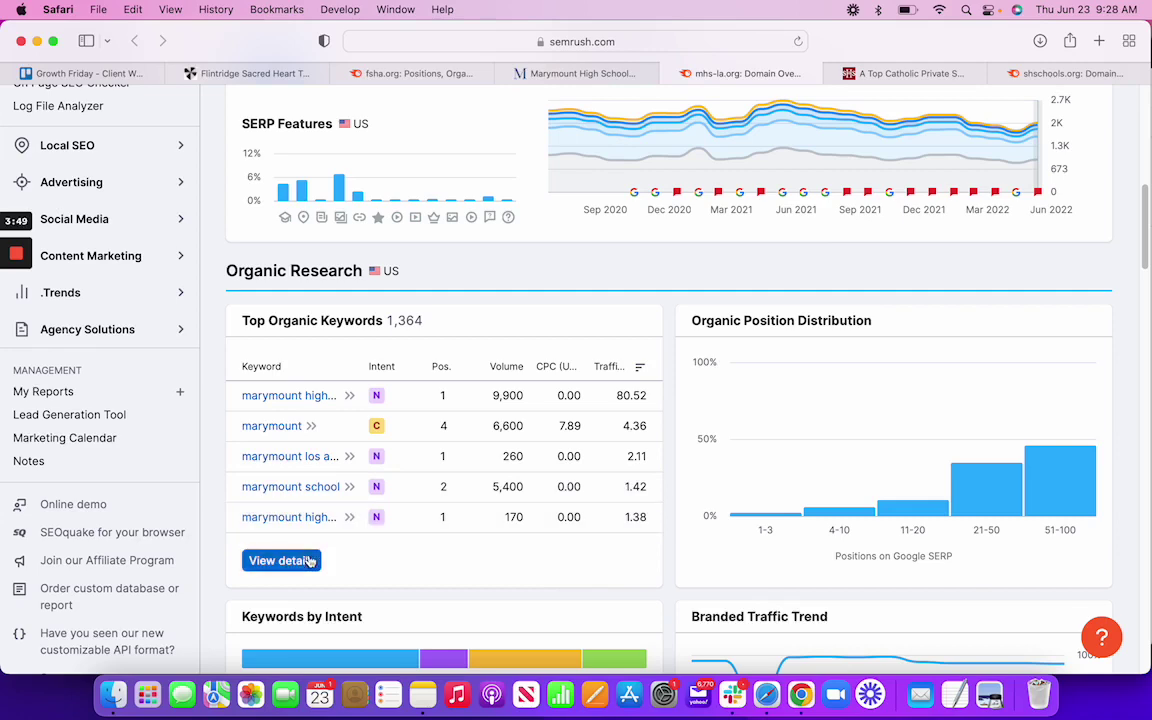
pyautogui.scroll(-5, 809, 489)
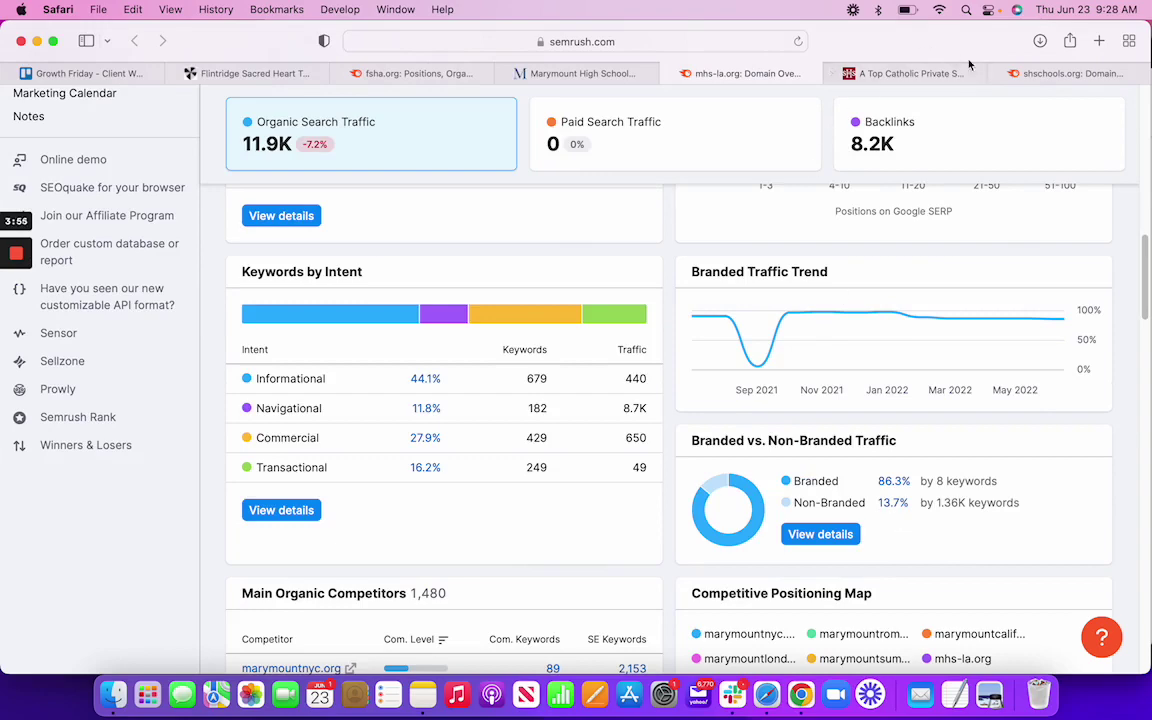
# Step: Review the top organic keywords, intent breakdown and branded versus non-branded traffic in the shschools.org domain overview
pyautogui.click(1036, 76)
pyautogui.click(905, 73)
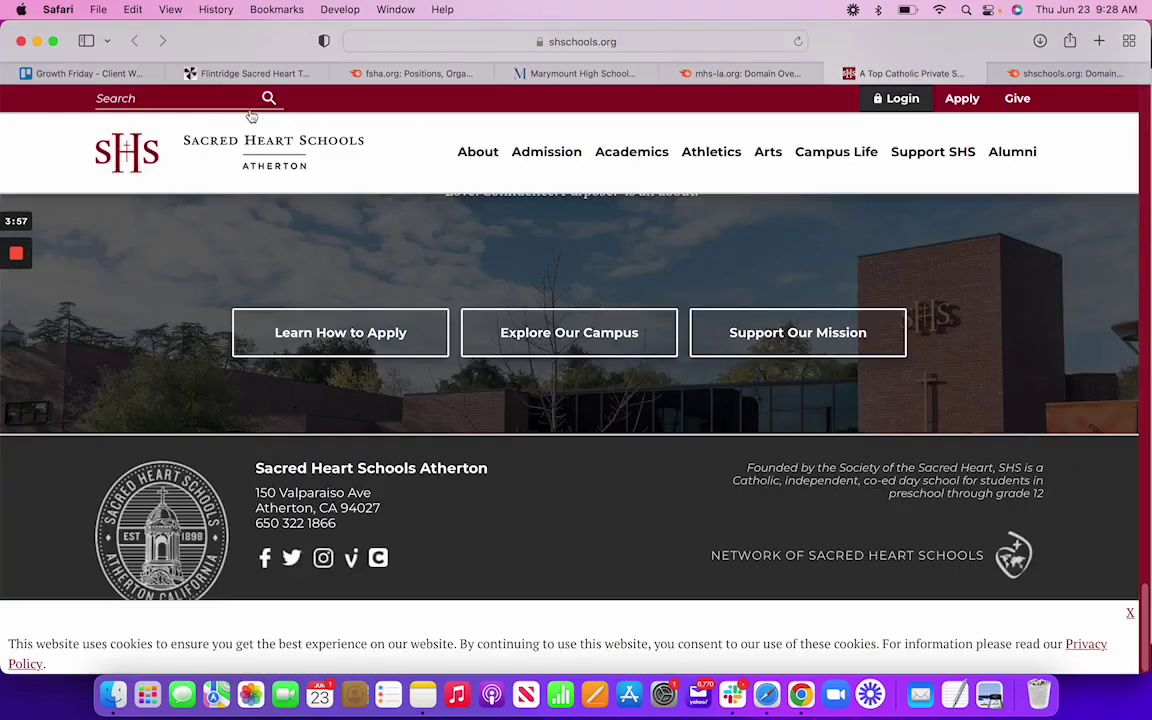
pyautogui.click(1058, 76)
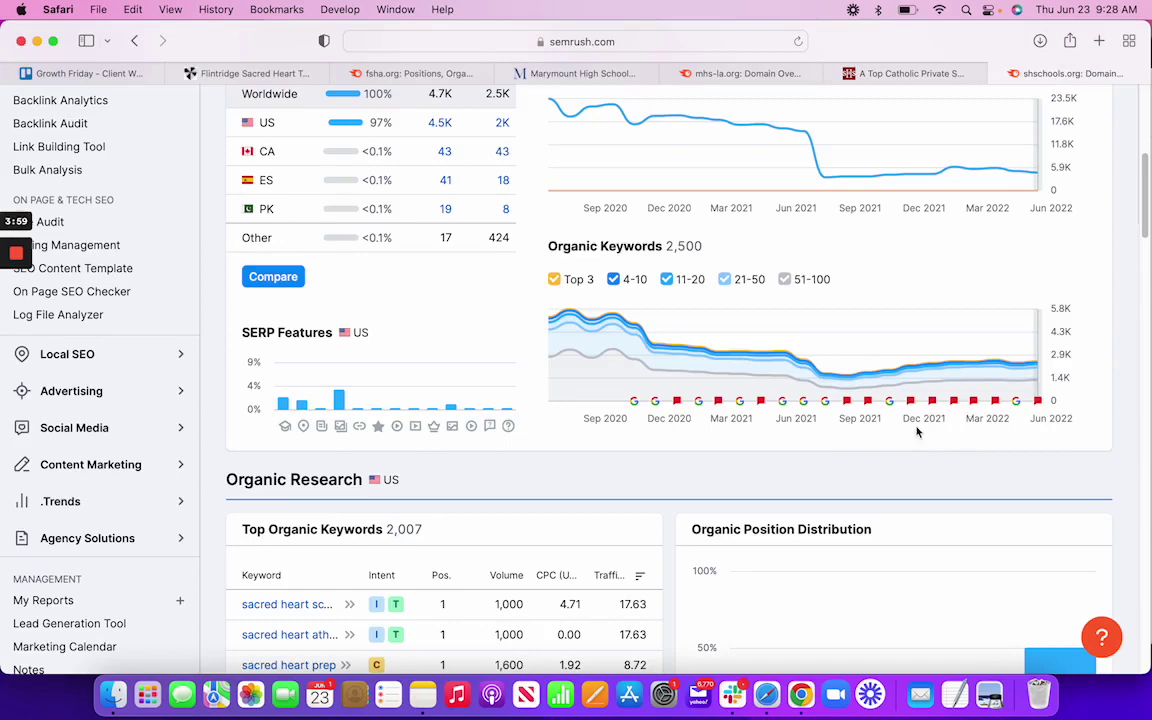
pyautogui.scroll(-10, 870, 420)
pyautogui.scroll(-3, 878, 430)
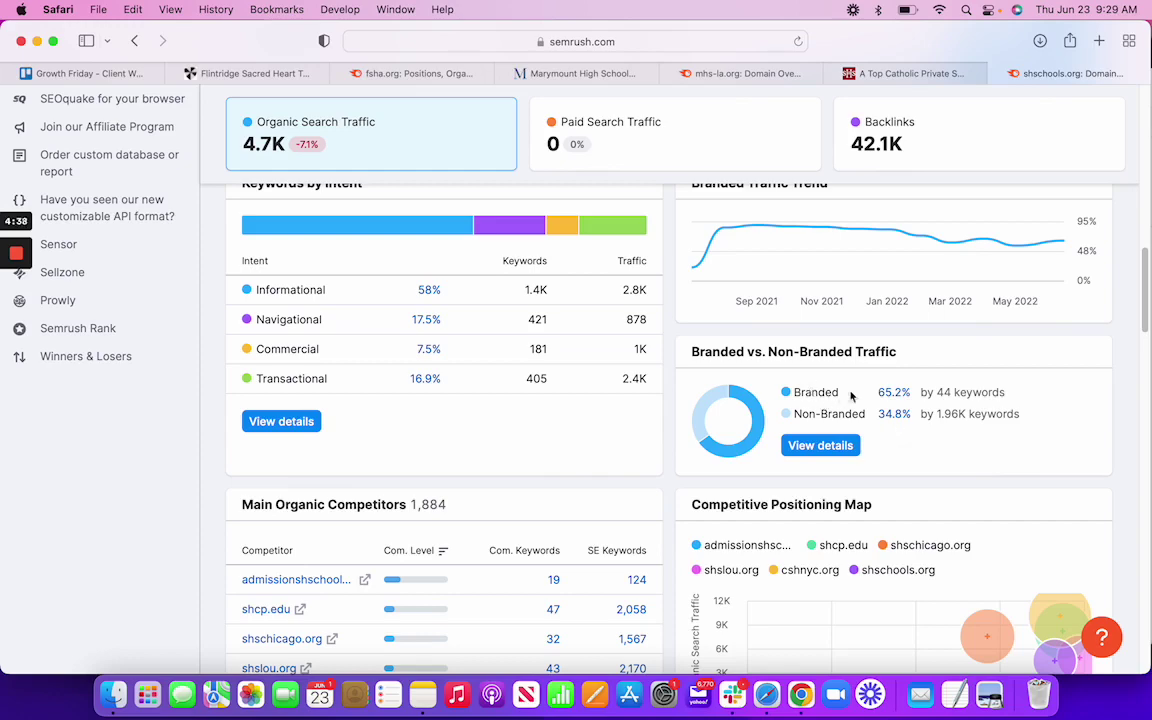
pyautogui.moveTo(702, 421)
pyautogui.scroll(-1, 701, 415)
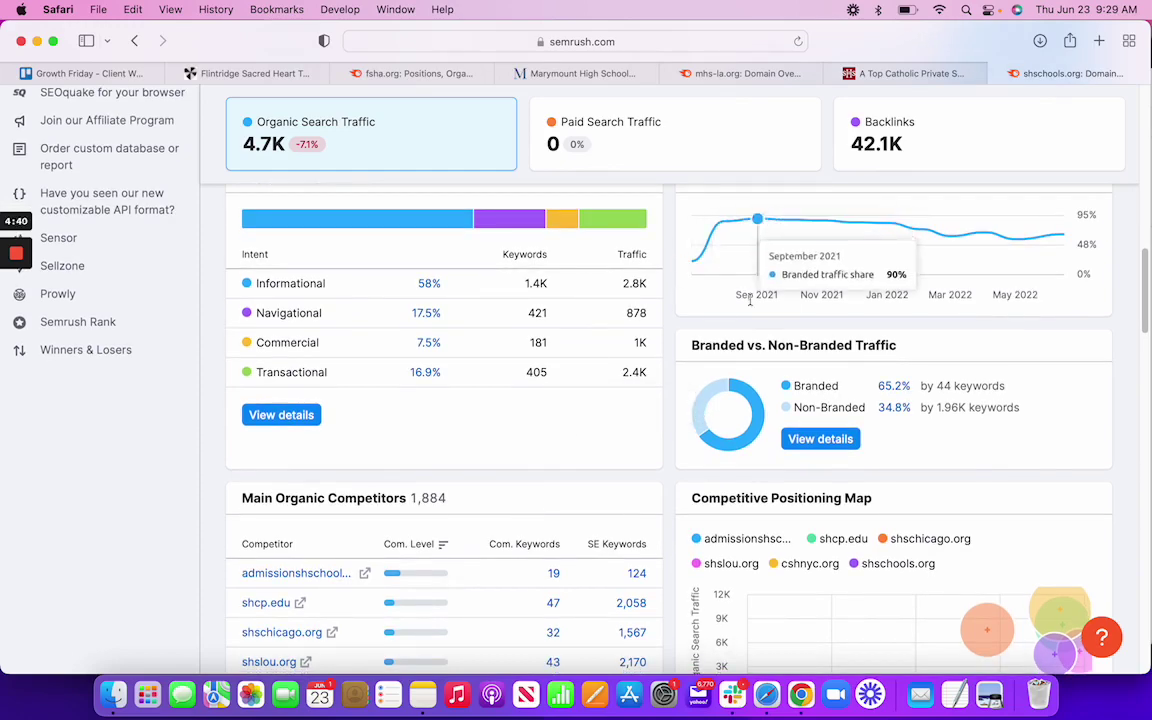
pyautogui.scroll(15, 715, 327)
pyautogui.scroll(4, 715, 327)
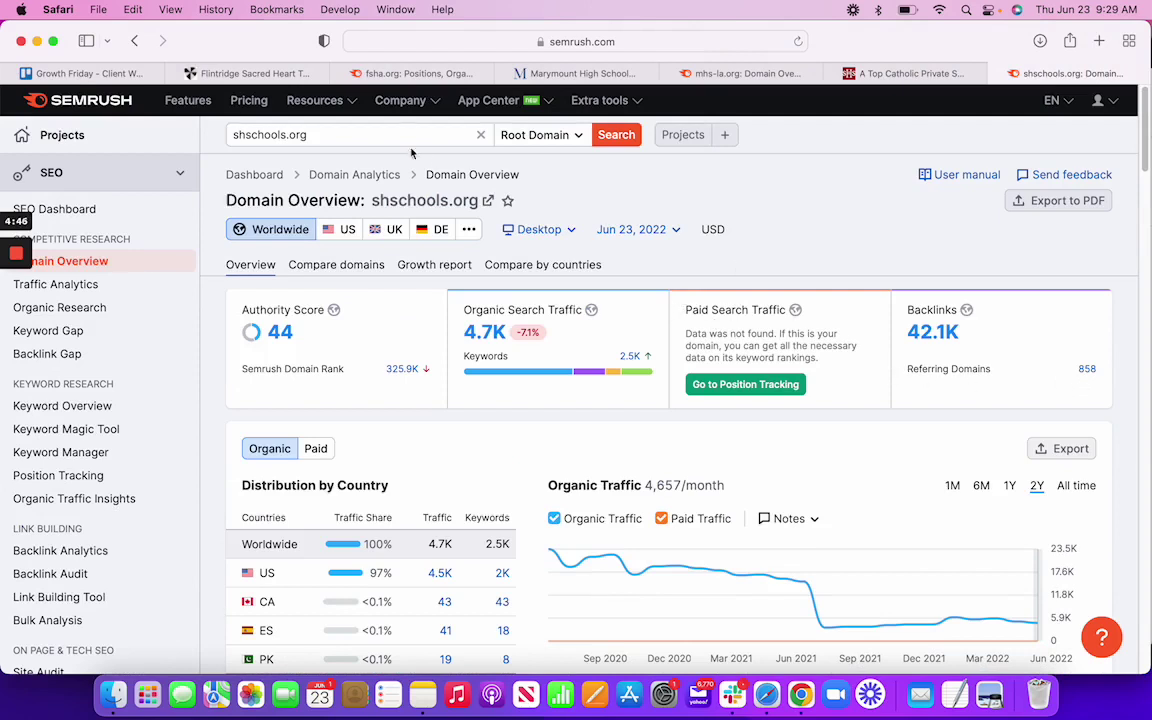
# Step: Switch from the fsha.org organic positions report back to its Domain Overview
pyautogui.click(248, 73)
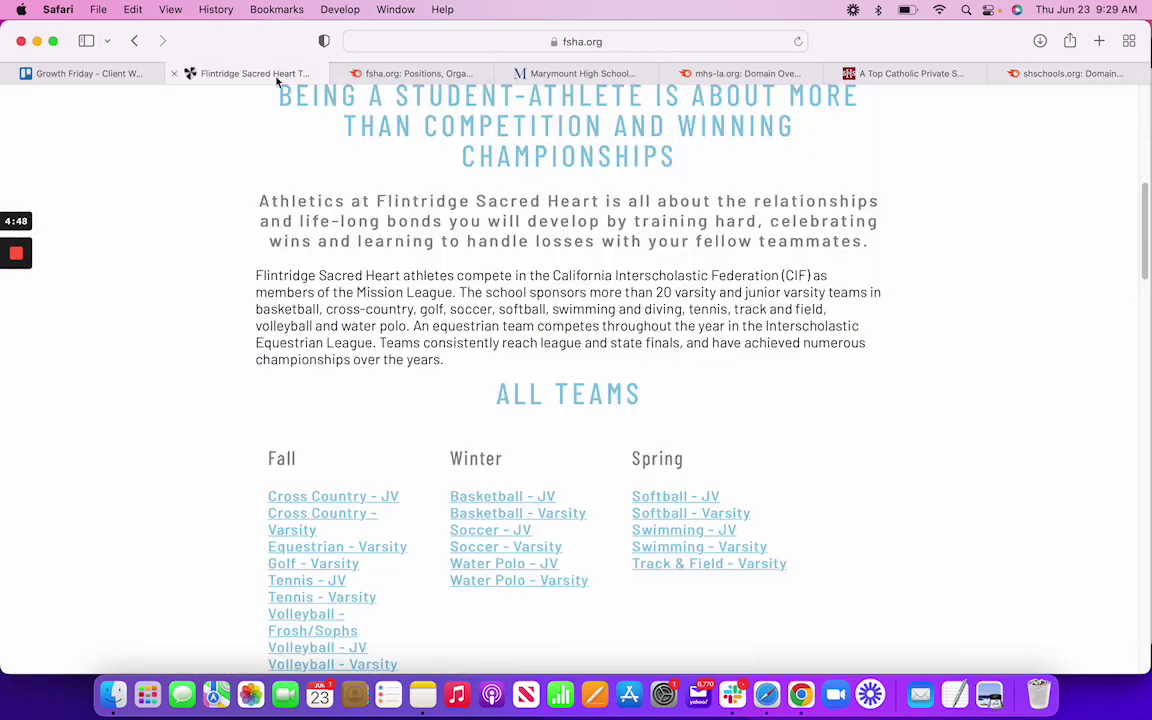
pyautogui.click(392, 75)
pyautogui.scroll(10, 630, 224)
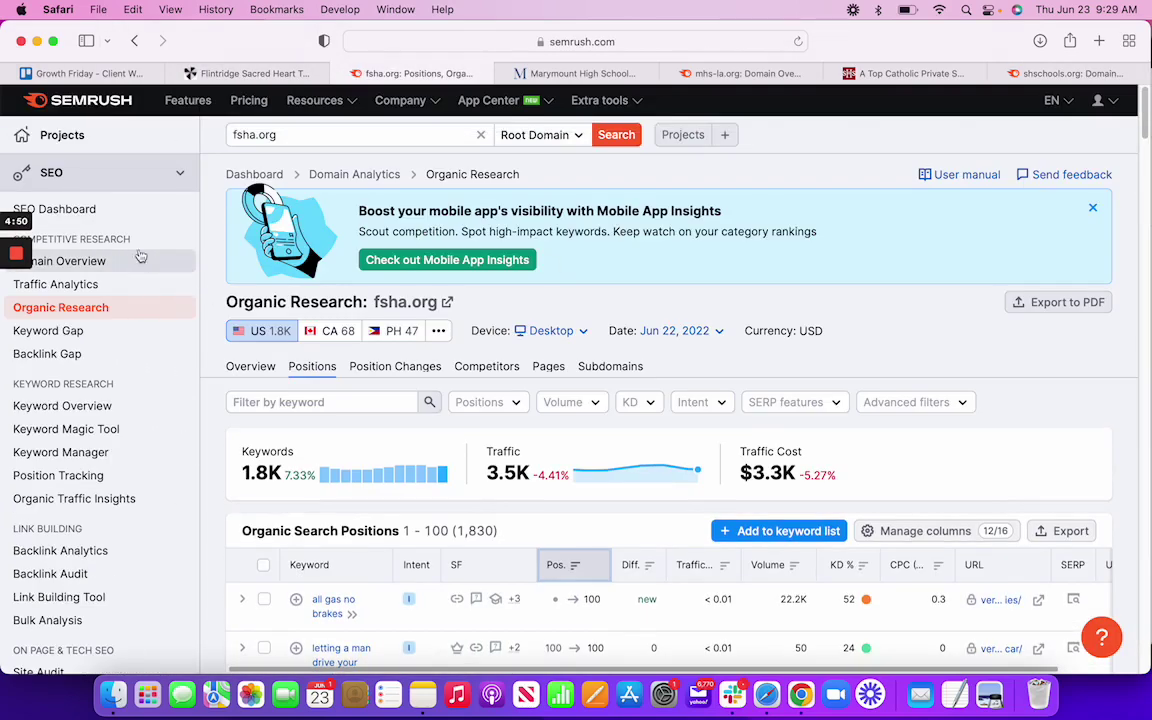
pyautogui.click(133, 260)
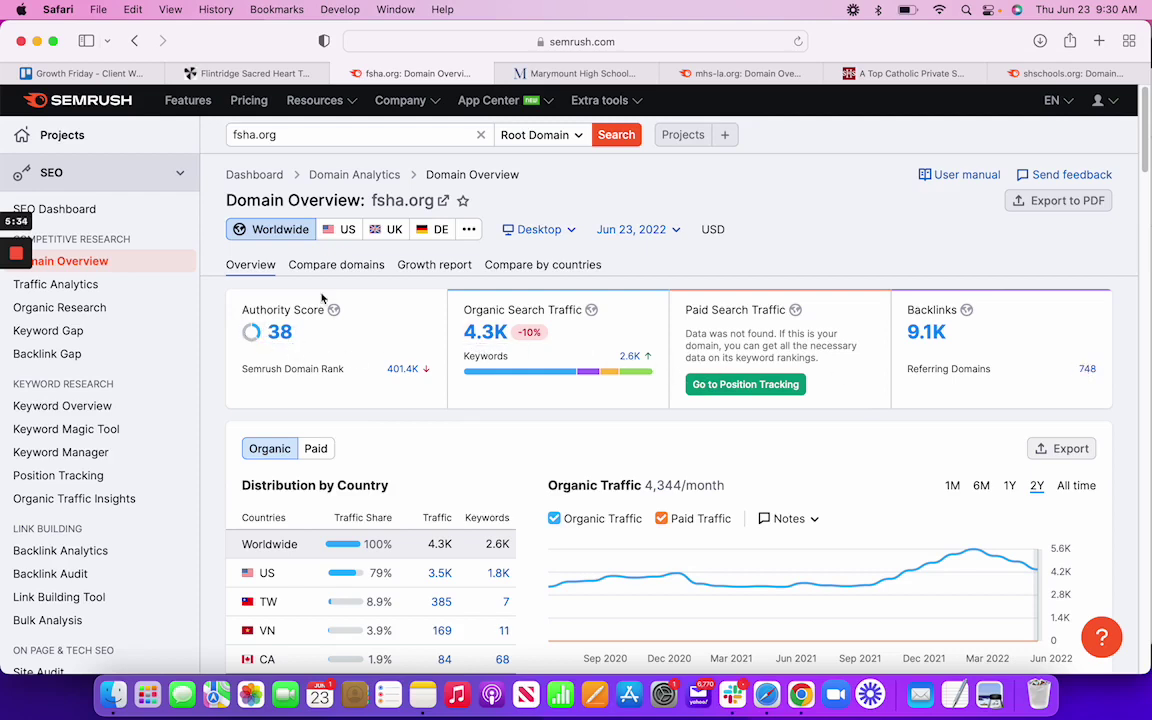
# Step: Compare the authority score, organic traffic and backlinks of mhs-la.org and shschools.org with those in the fsha.org overview
pyautogui.hotkey('ctrl', 'Tab')
pyautogui.hotkey('ctrl', 'Tab')
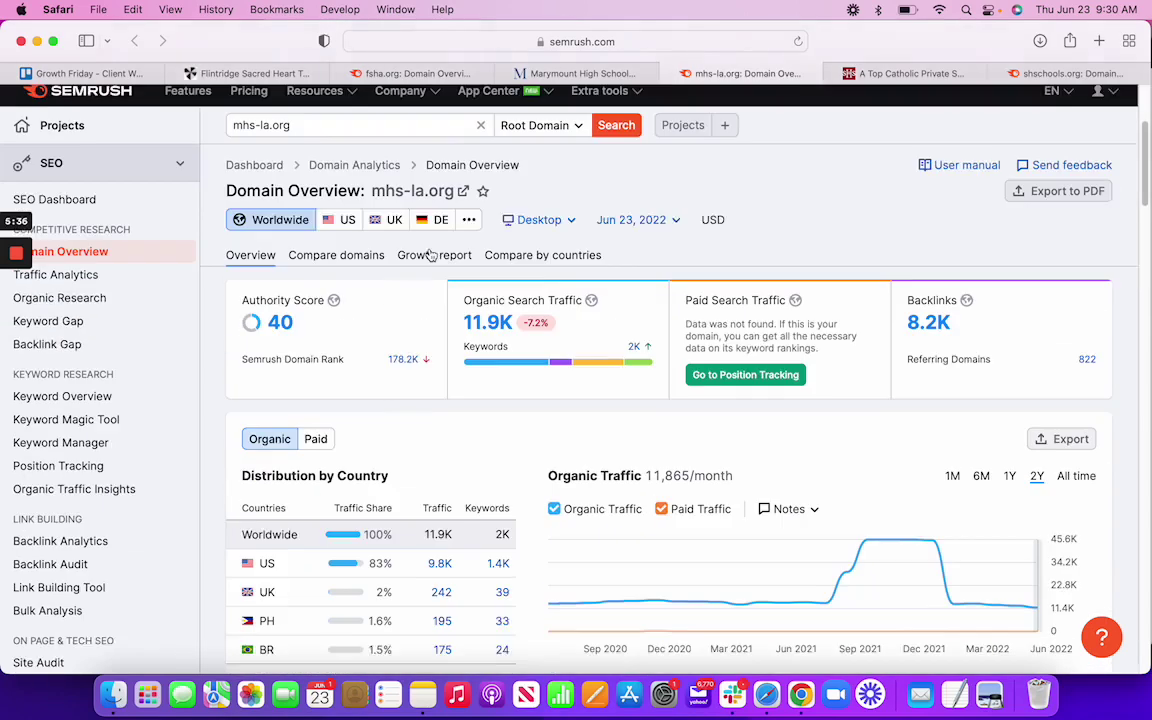
pyautogui.scroll(1, 430, 255)
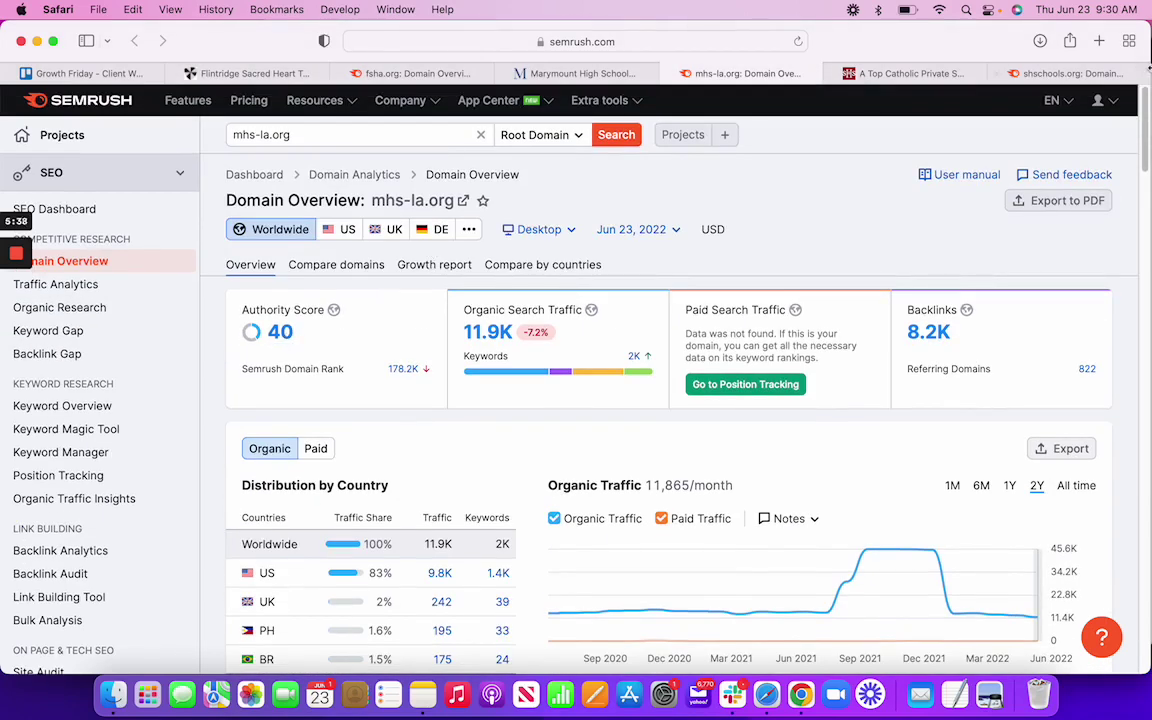
pyautogui.hotkey('ctrl', 'Tab')
pyautogui.hotkey('ctrl', 'Tab')
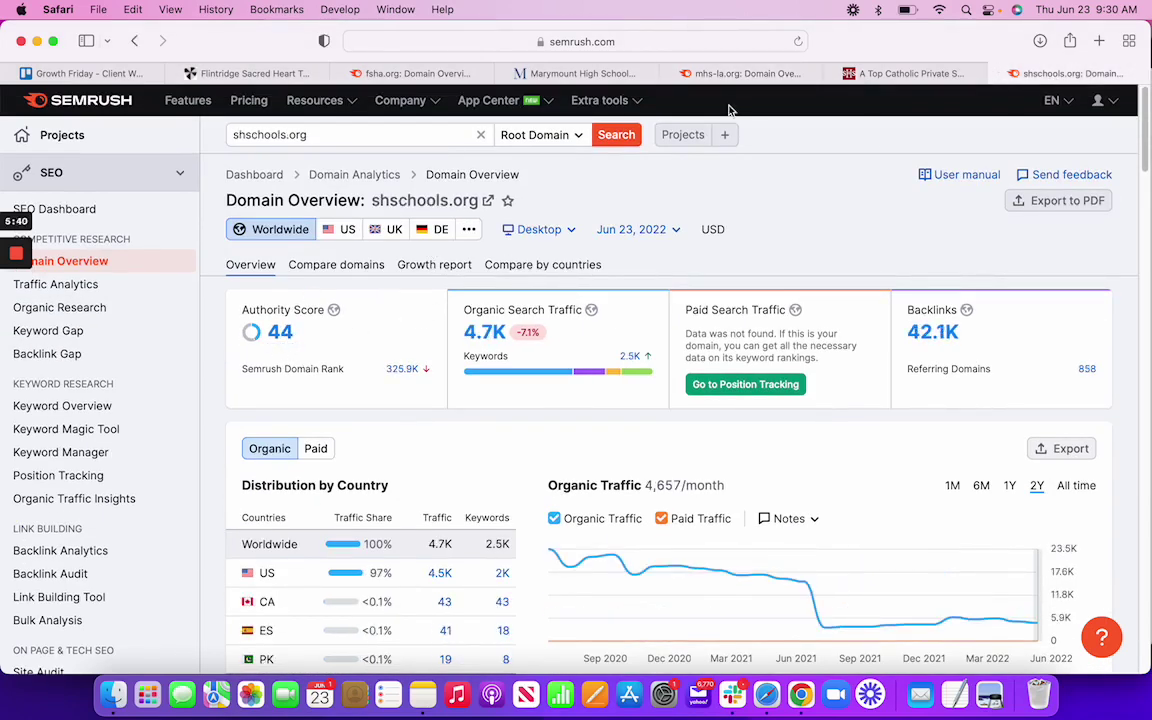
pyautogui.click(406, 76)
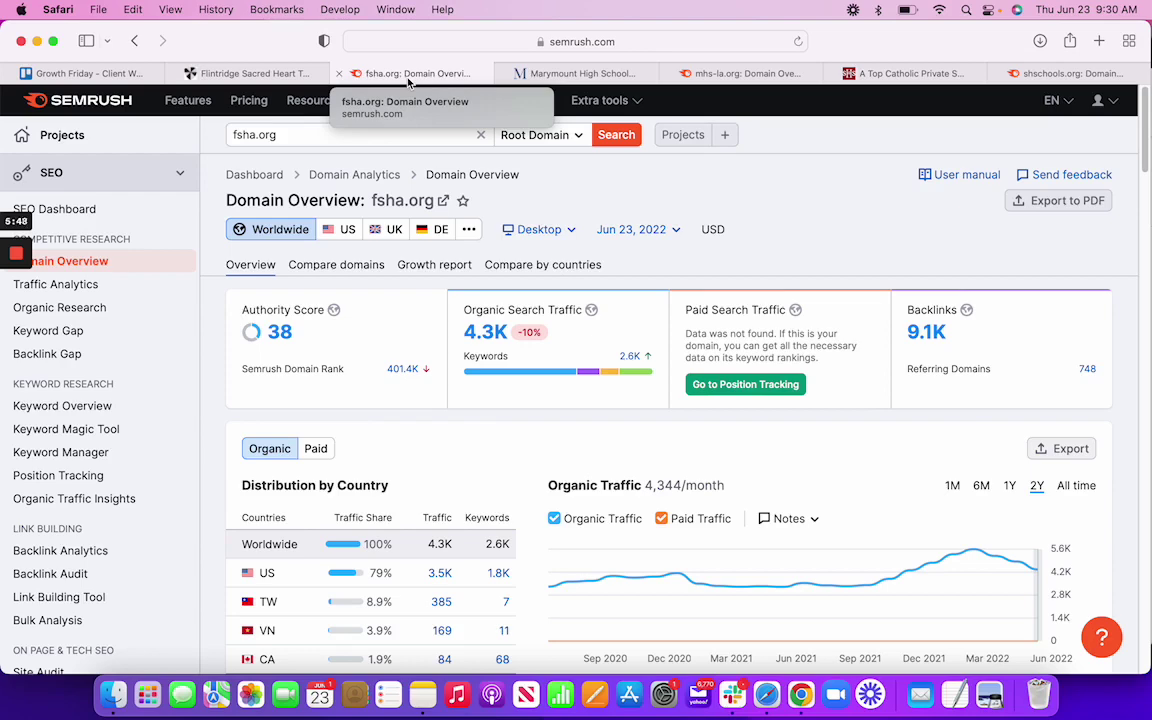
# Step: Look through the Boarding, Student Life and Arts sections listed on the Flintridge Sacred Heart website, and return to the fsha.org domain overview
pyautogui.click(250, 73)
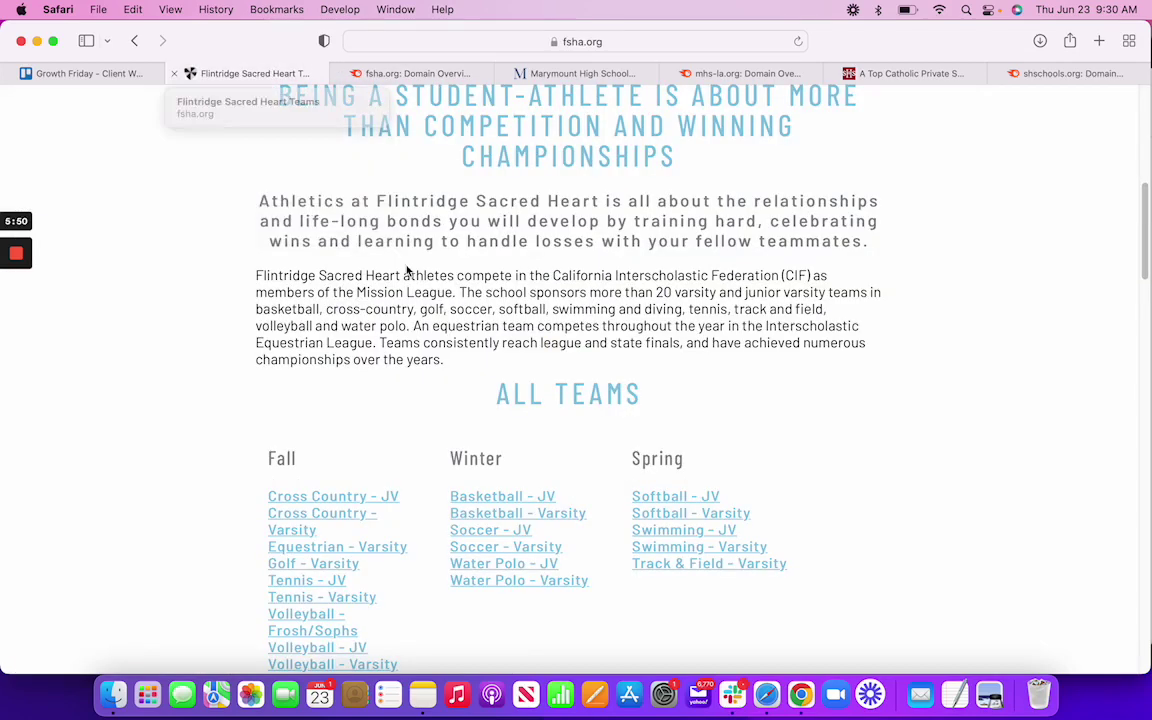
pyautogui.scroll(-20, 770, 429)
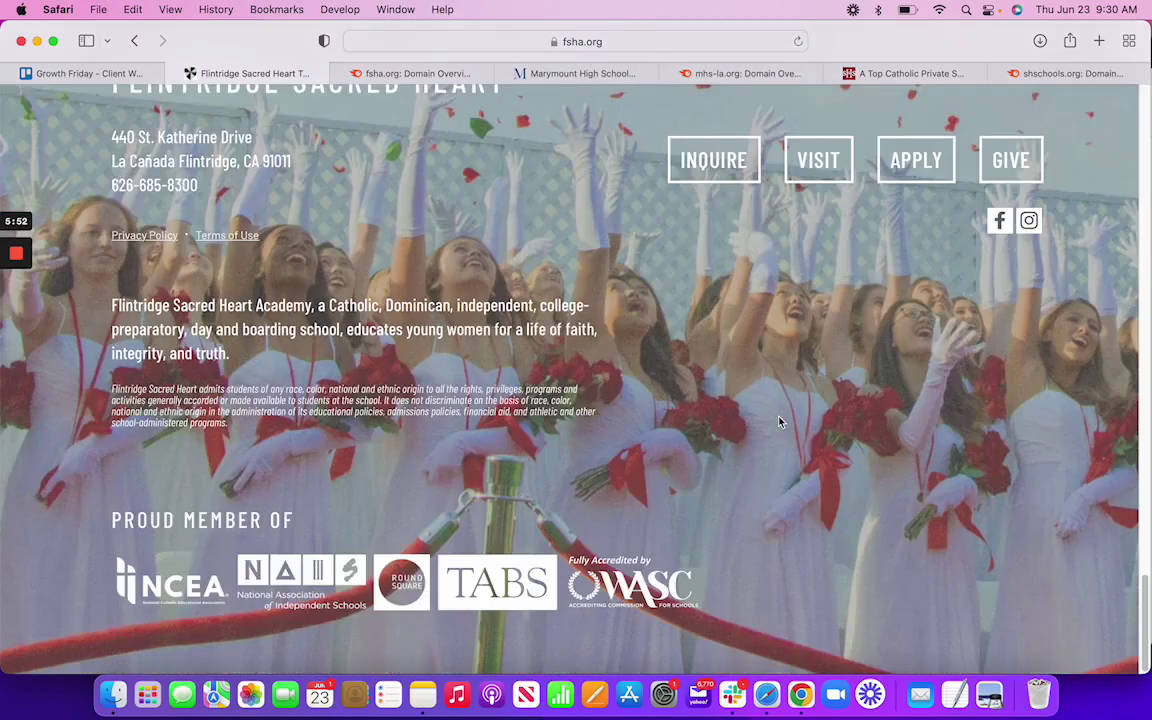
pyautogui.scroll(20, 780, 421)
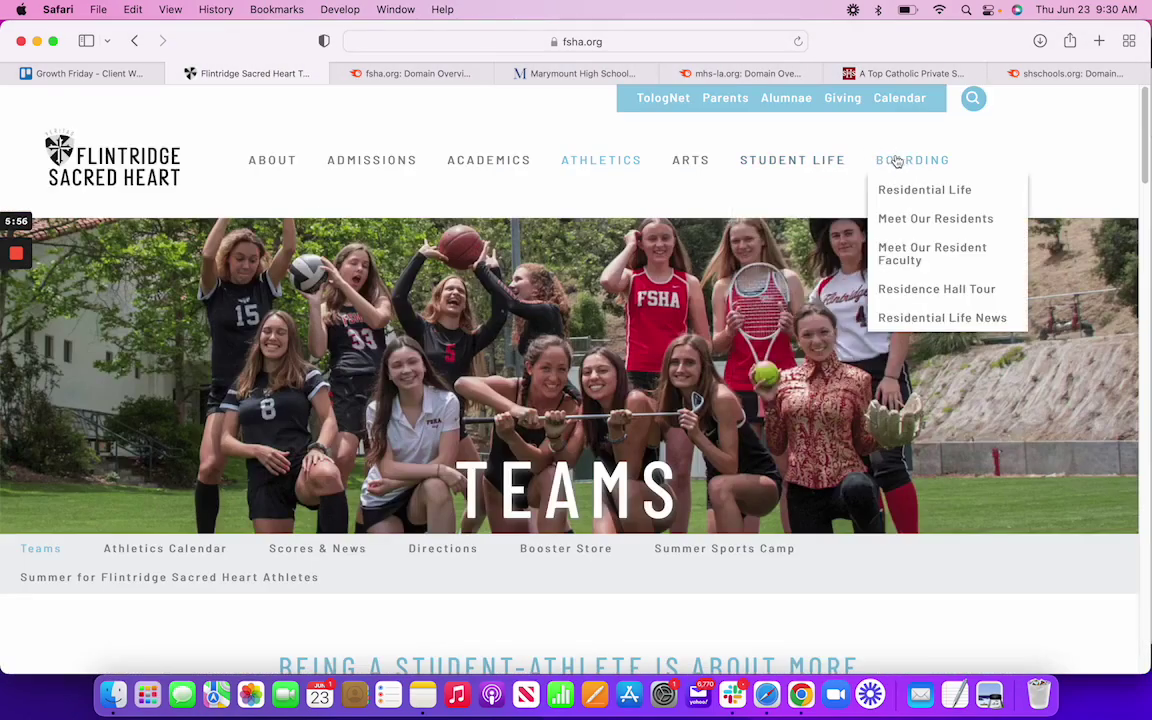
pyautogui.moveTo(802, 162)
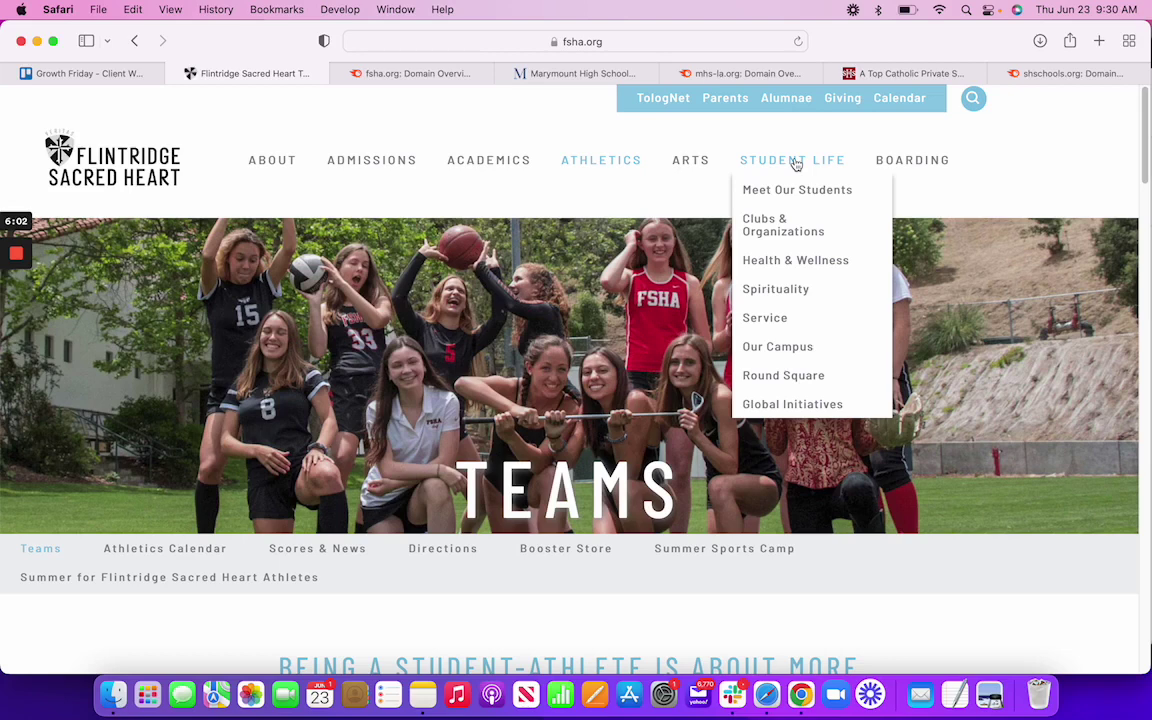
pyautogui.moveTo(718, 162)
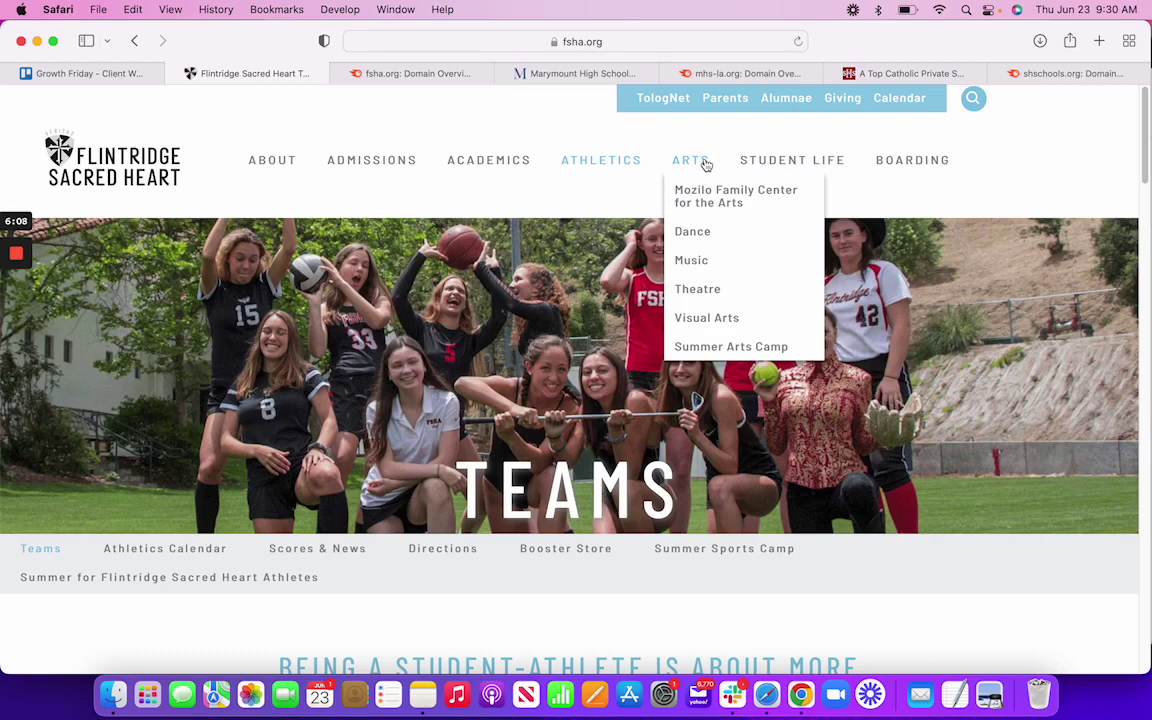
pyautogui.click(419, 74)
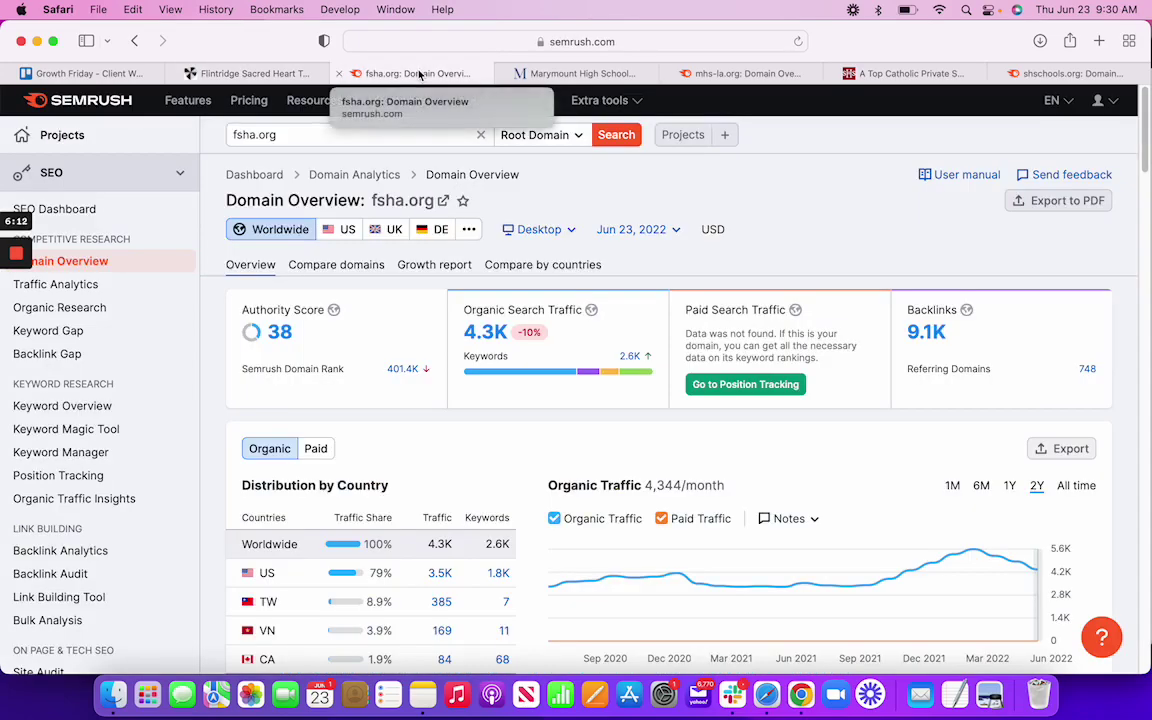